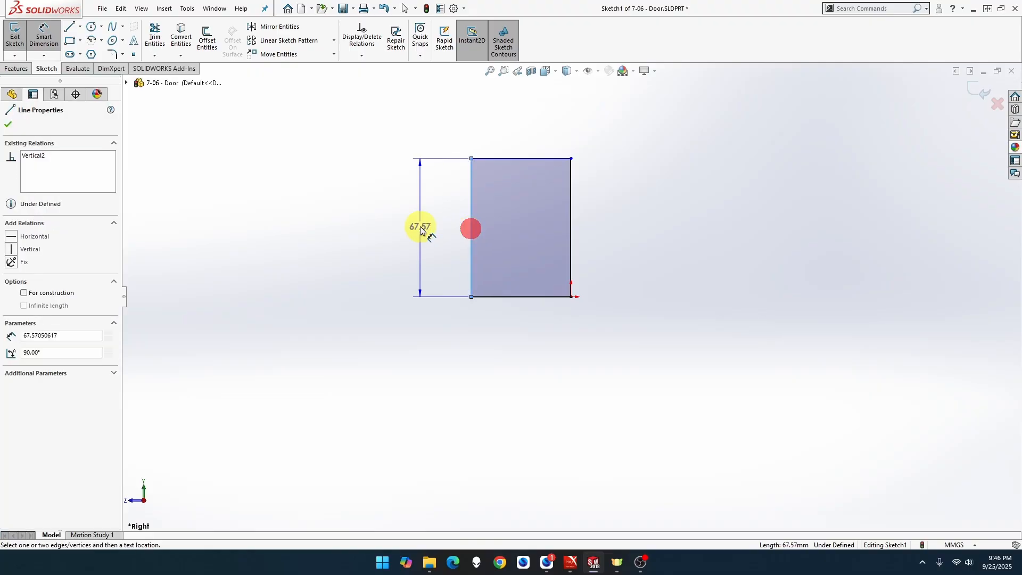
# Dimension the sketched rectangle to 180 mm high and 160 mm wide
pyautogui.click(419, 287)
pyautogui.write('180')
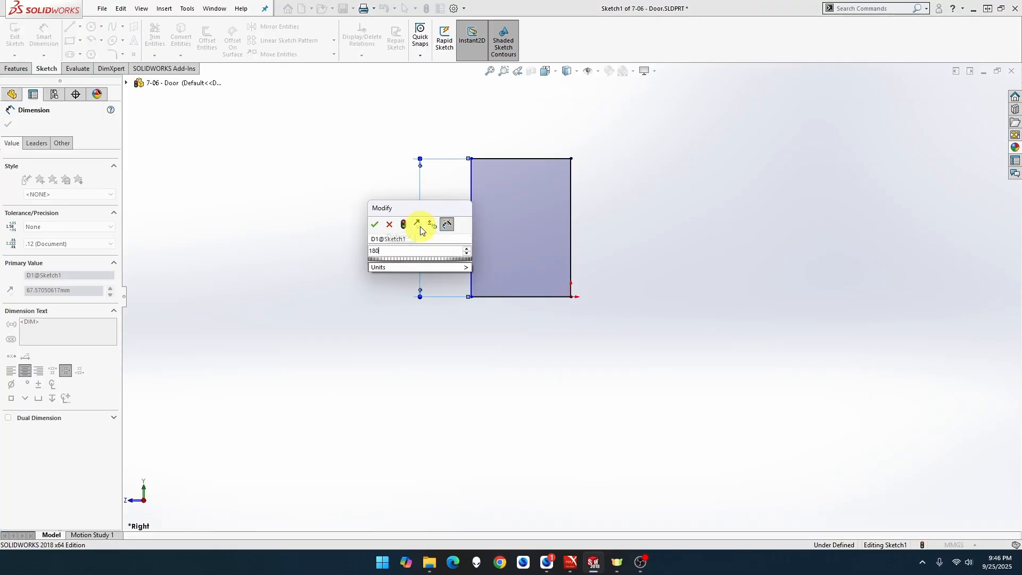
pyautogui.press('Return')
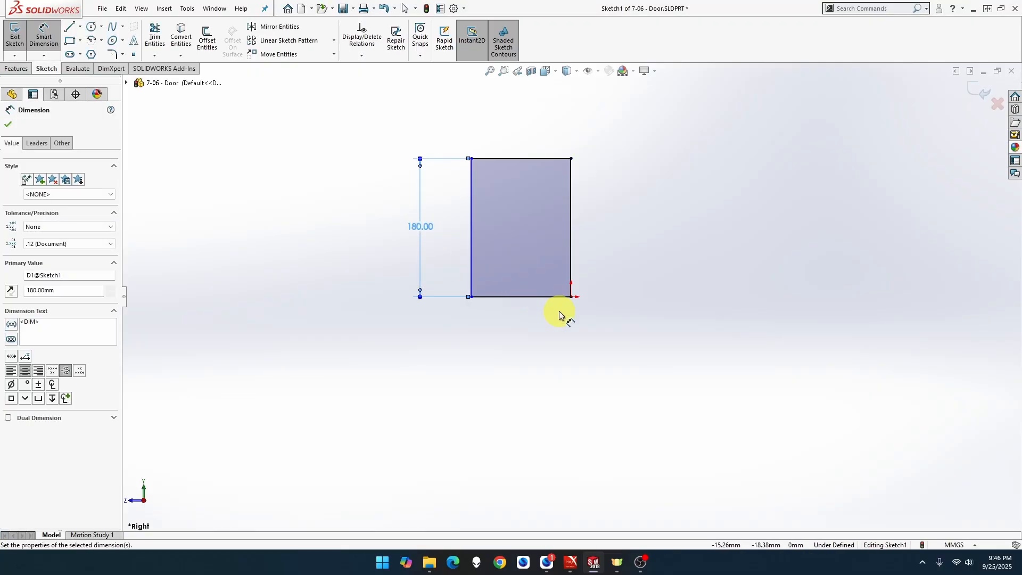
pyautogui.click(543, 298)
pyautogui.click(540, 330)
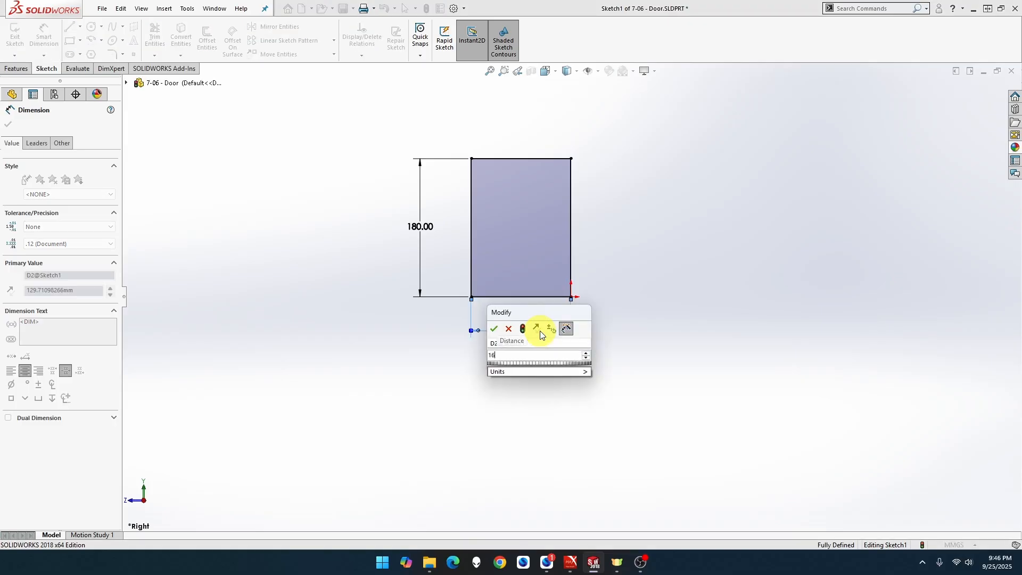
pyautogui.write('160')
pyautogui.press('Return')
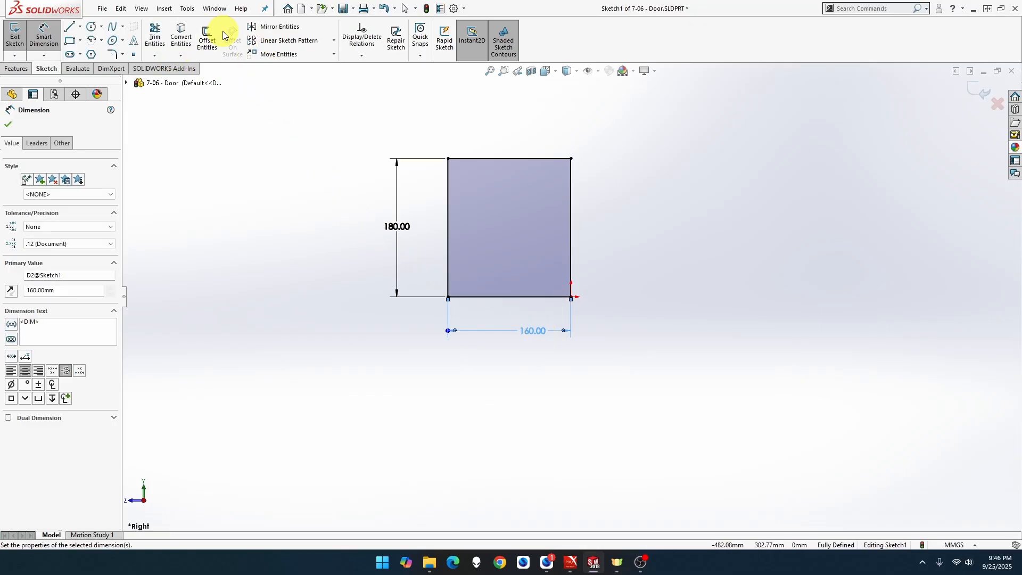
# Round the rectangle's two upper corners with 25 mm sketch fillets
pyautogui.click(122, 54)
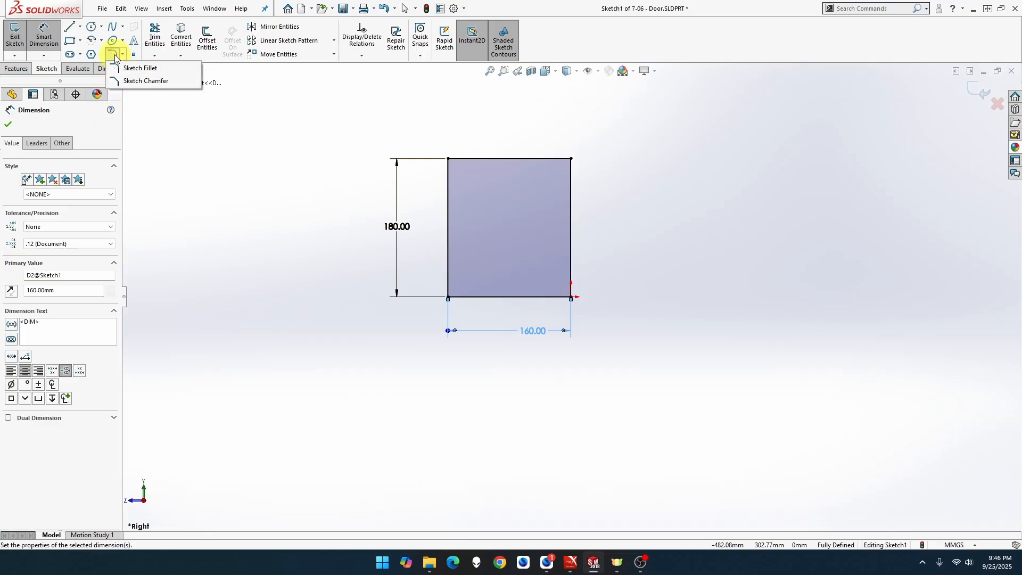
pyautogui.click(114, 55)
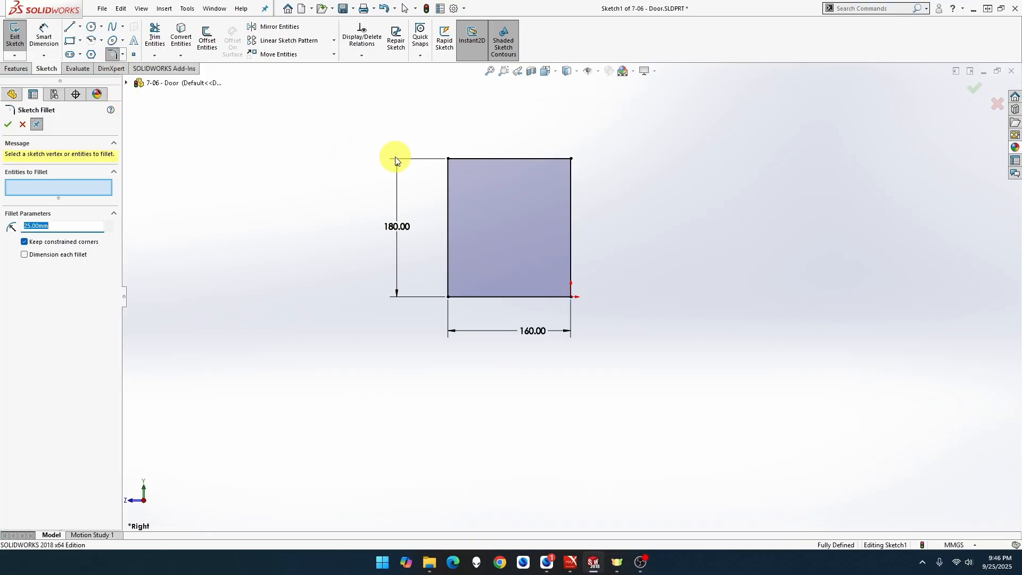
pyautogui.click(450, 159)
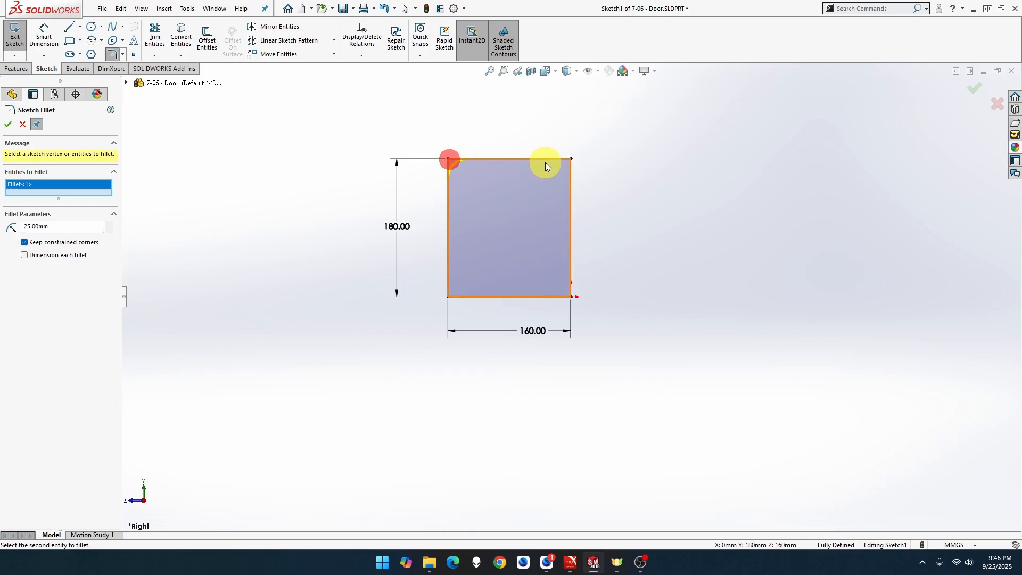
pyautogui.click(570, 160)
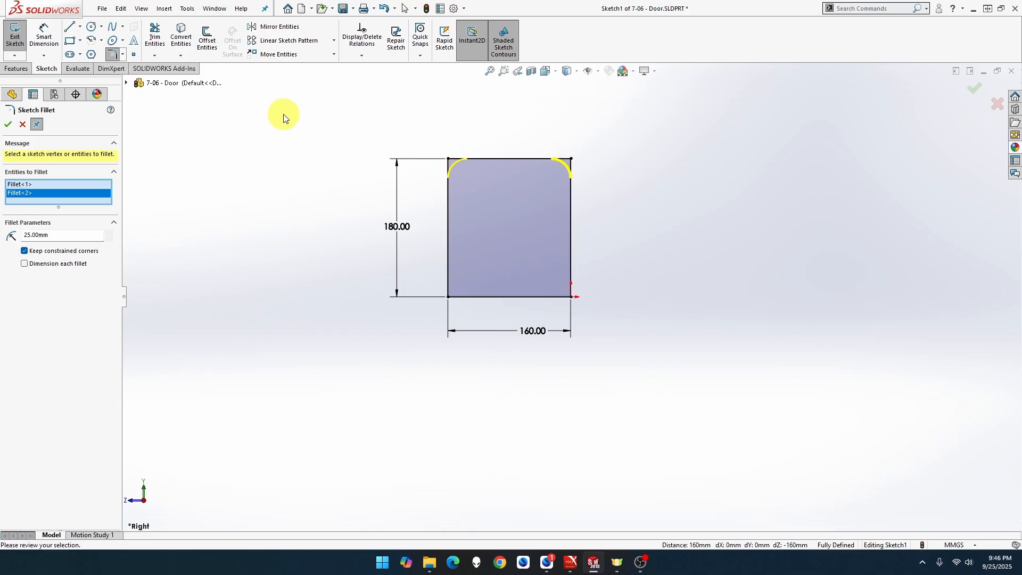
pyautogui.click(9, 125)
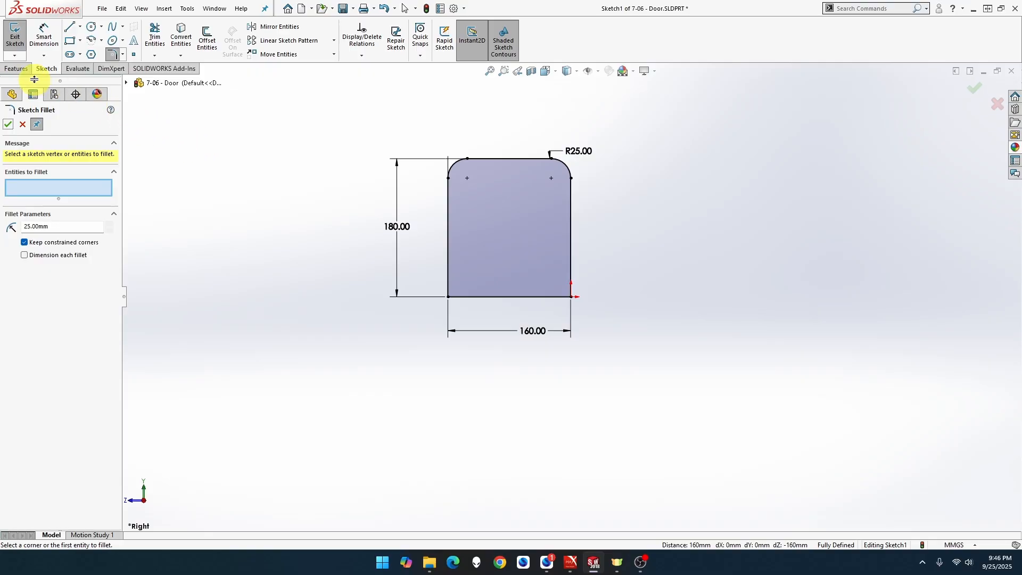
pyautogui.click(17, 68)
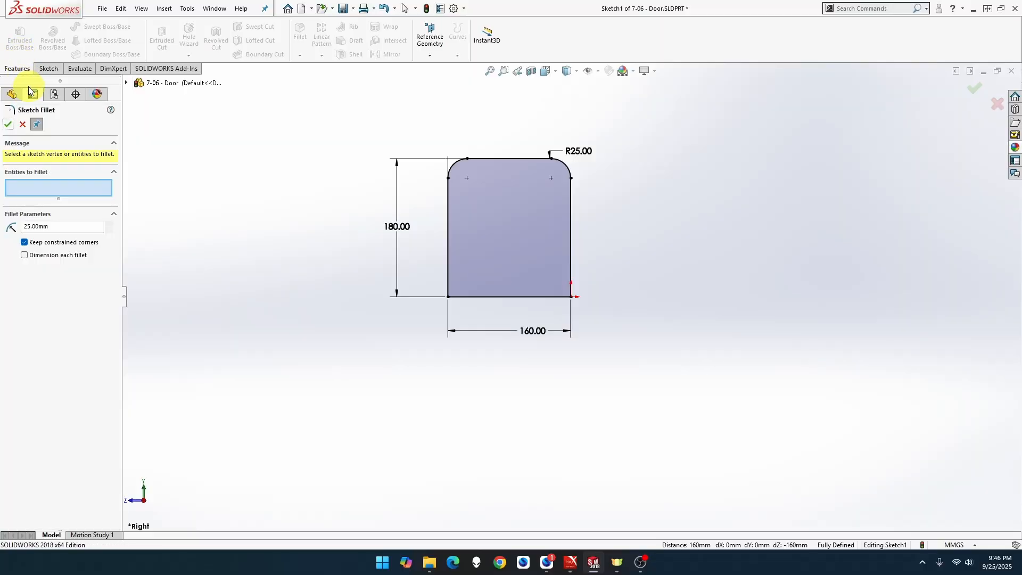
pyautogui.click(8, 124)
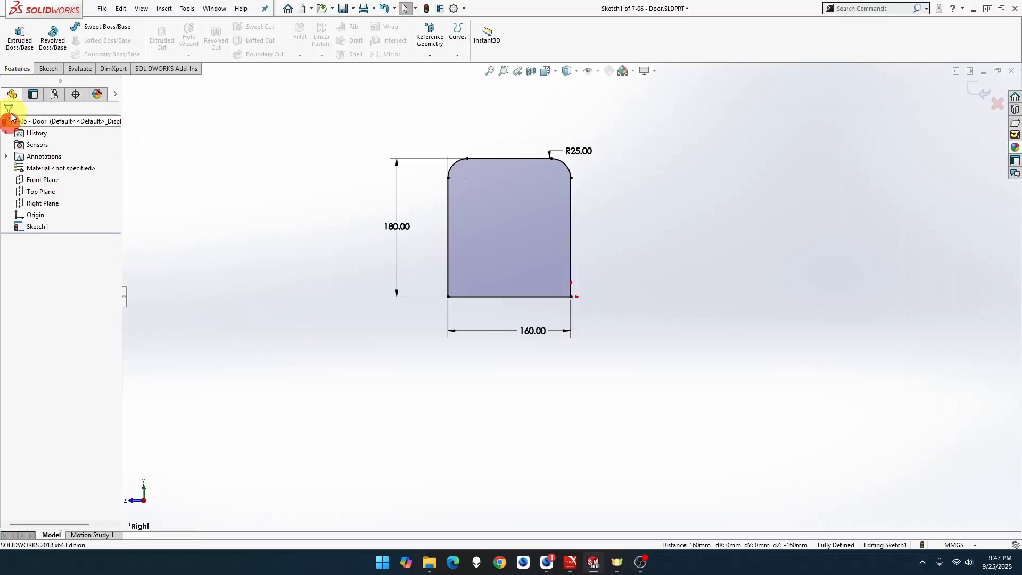
# Extrude the door profile 2.5 mm with the Mid Plane end condition
pyautogui.click(20, 42)
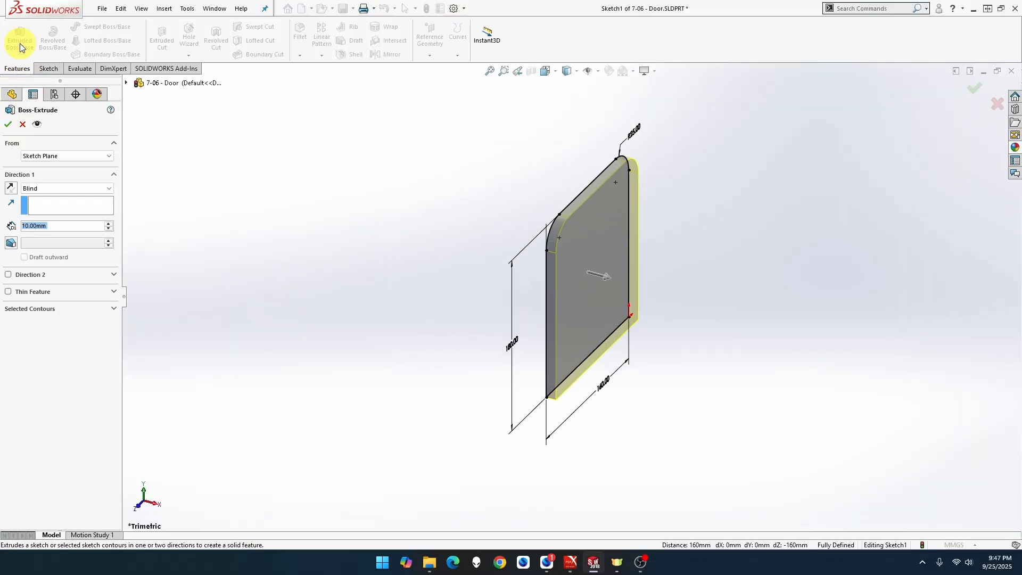
pyautogui.write('2.5')
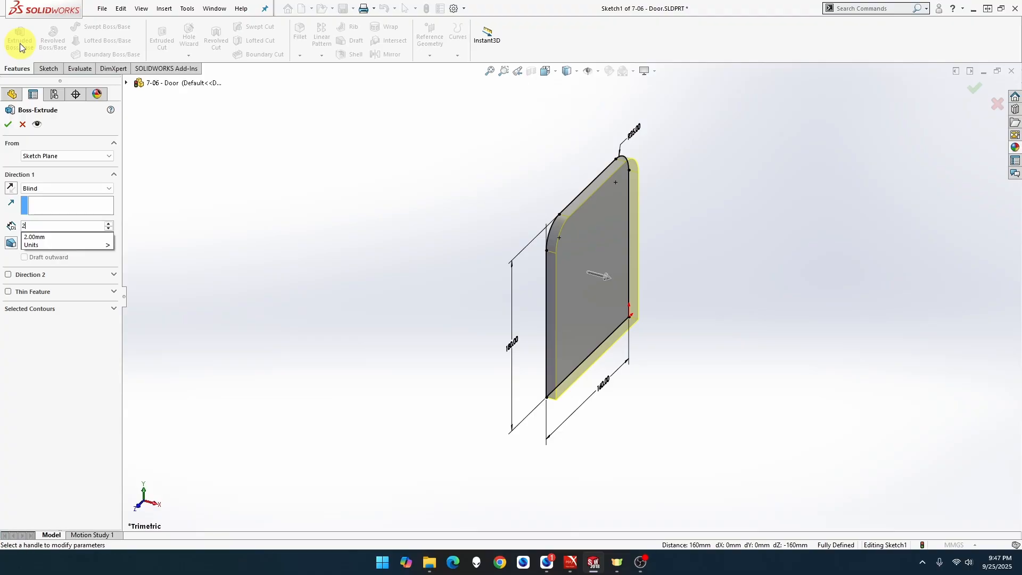
pyautogui.press('Return')
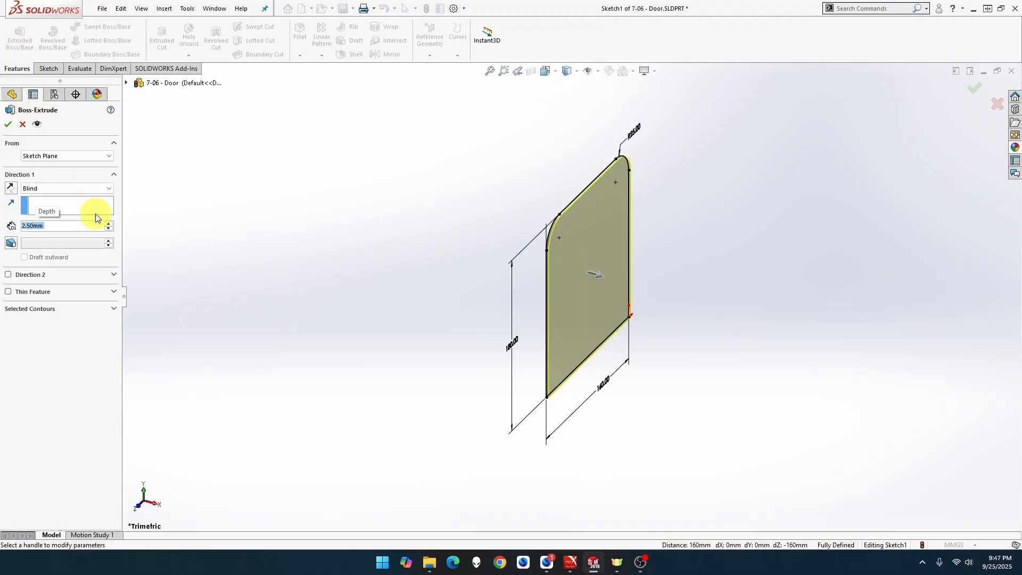
pyautogui.click(88, 187)
pyautogui.click(80, 234)
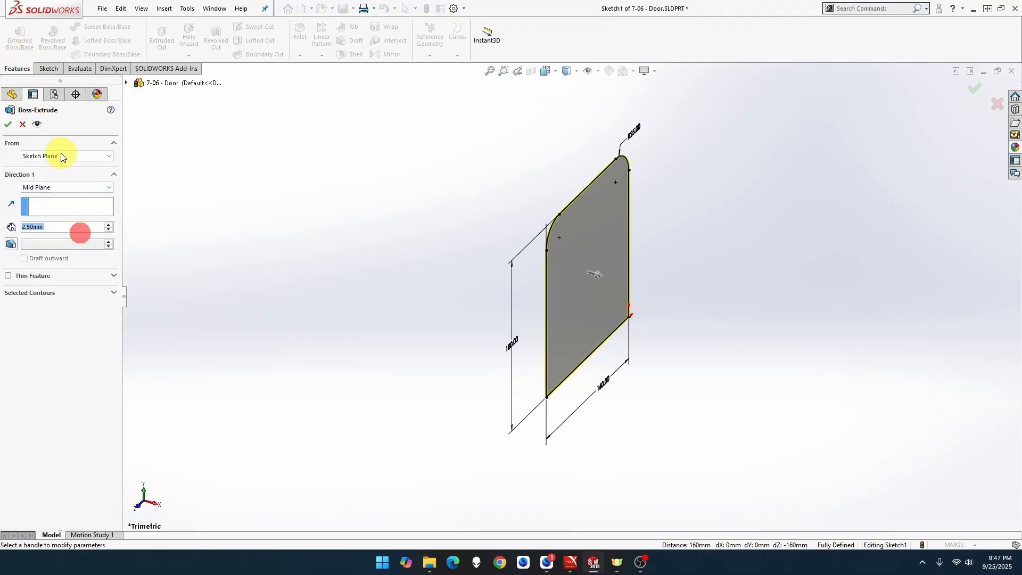
pyautogui.click(9, 125)
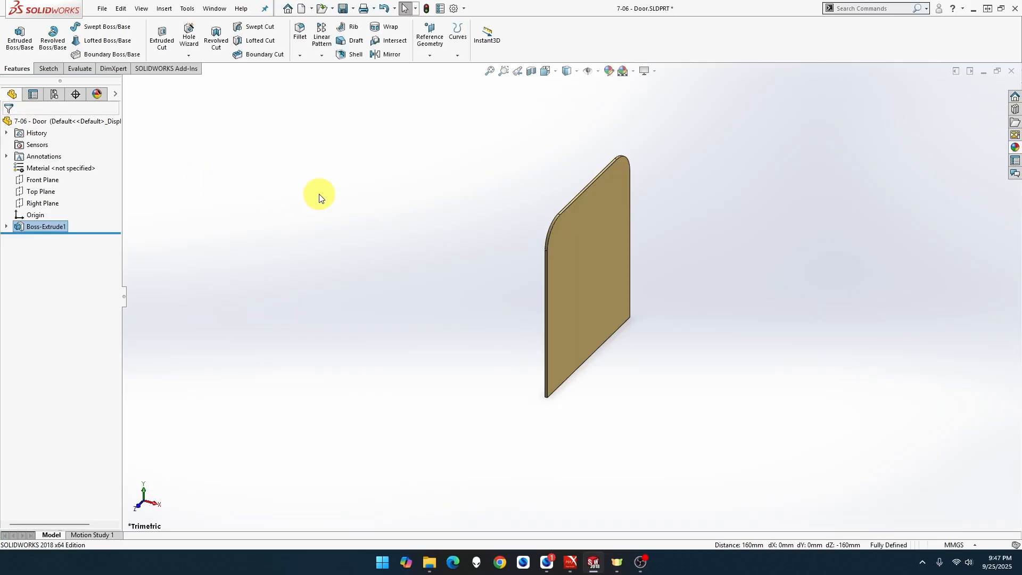
# Switch to the 7-01 - Cabin Frame Work assembly and insert the 7-06 - Door part near the RH side plate
pyautogui.hotkey('ctrl', 'Tab')
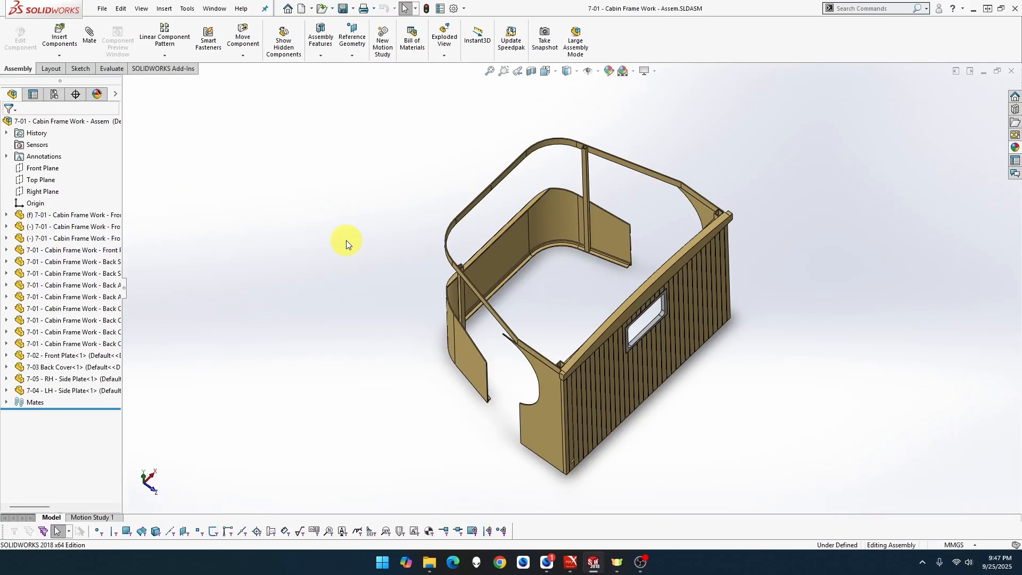
pyautogui.moveTo(560, 276); pyautogui.dragTo(656, 340, button='middle')
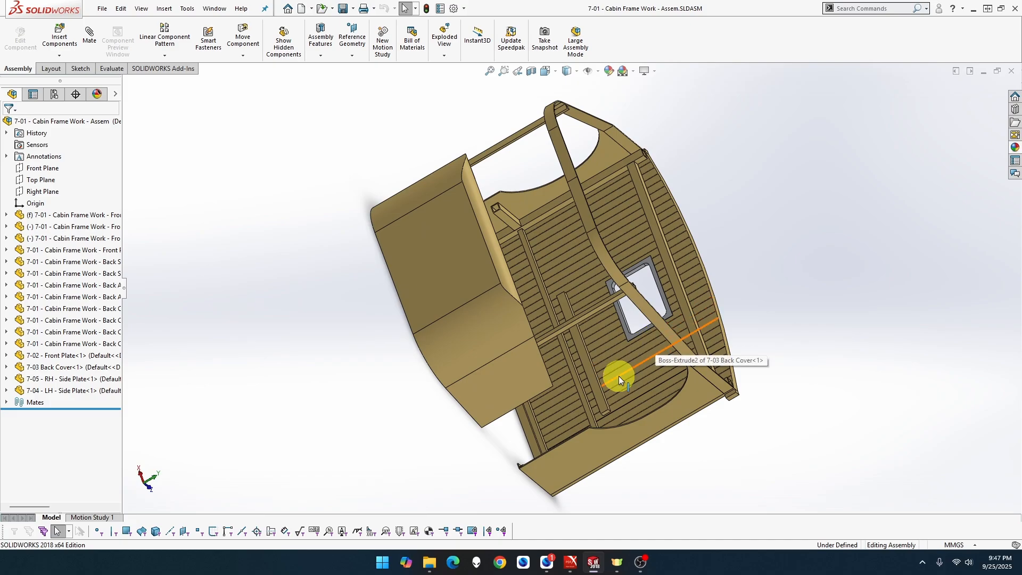
pyautogui.moveTo(619, 376); pyautogui.dragTo(558, 349, button='middle')
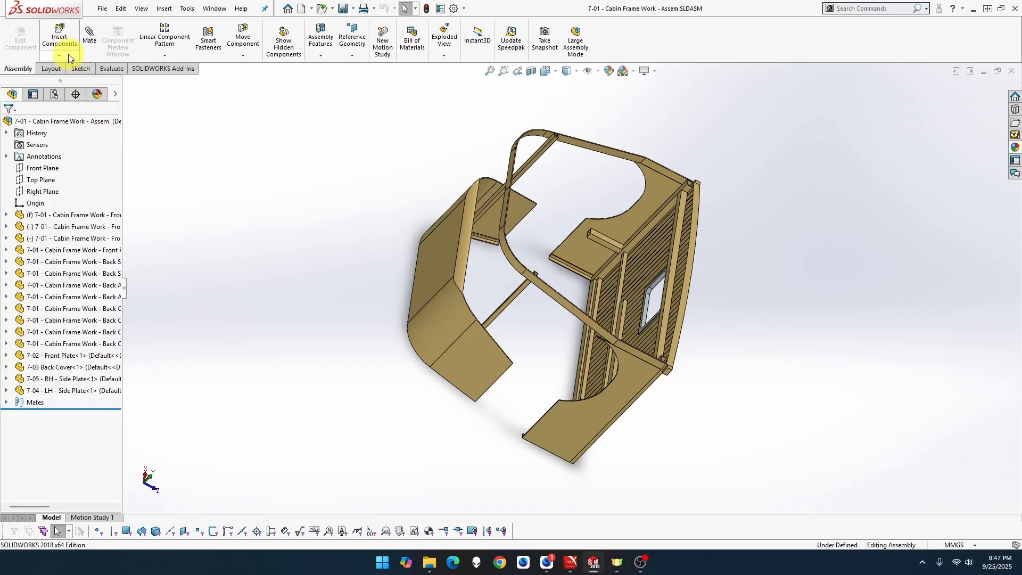
pyautogui.click(57, 36)
pyautogui.click(33, 242)
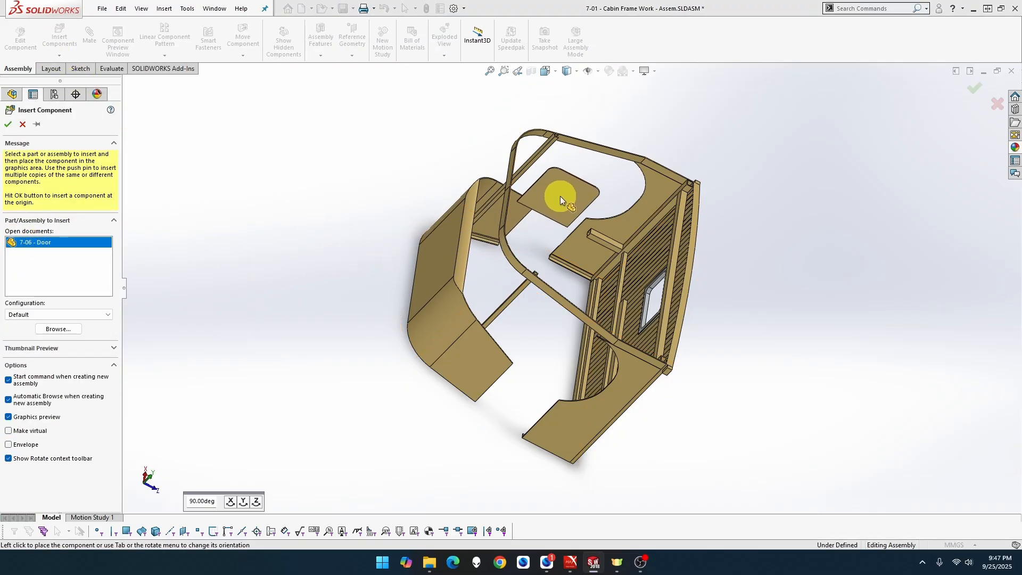
pyautogui.click(567, 200)
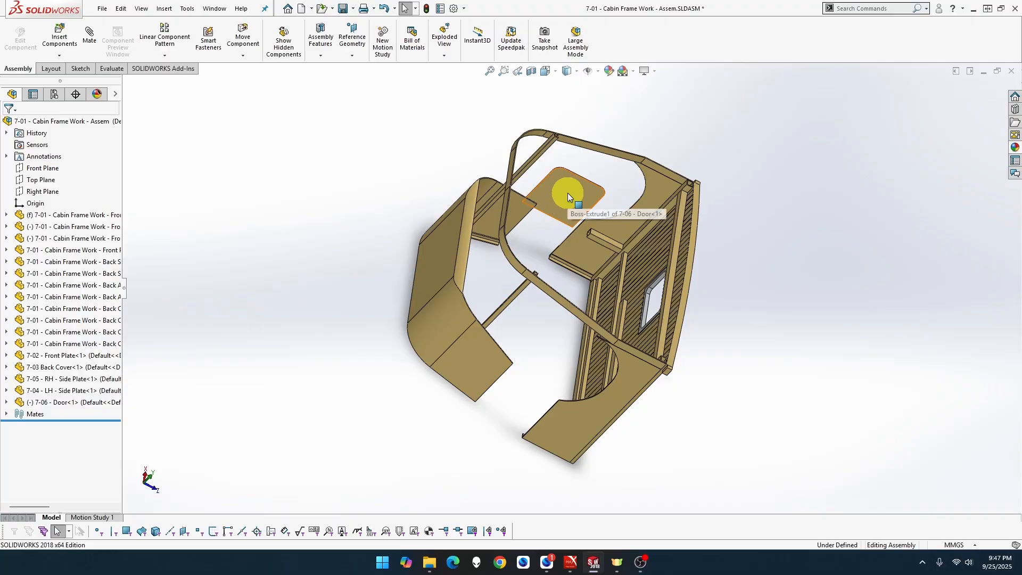
# Create a second instance of the door in the assembly and place it by the doorway next to the LH side plate
pyautogui.click(568, 192)
pyautogui.moveTo(568, 190); pyautogui.dragTo(548, 304)
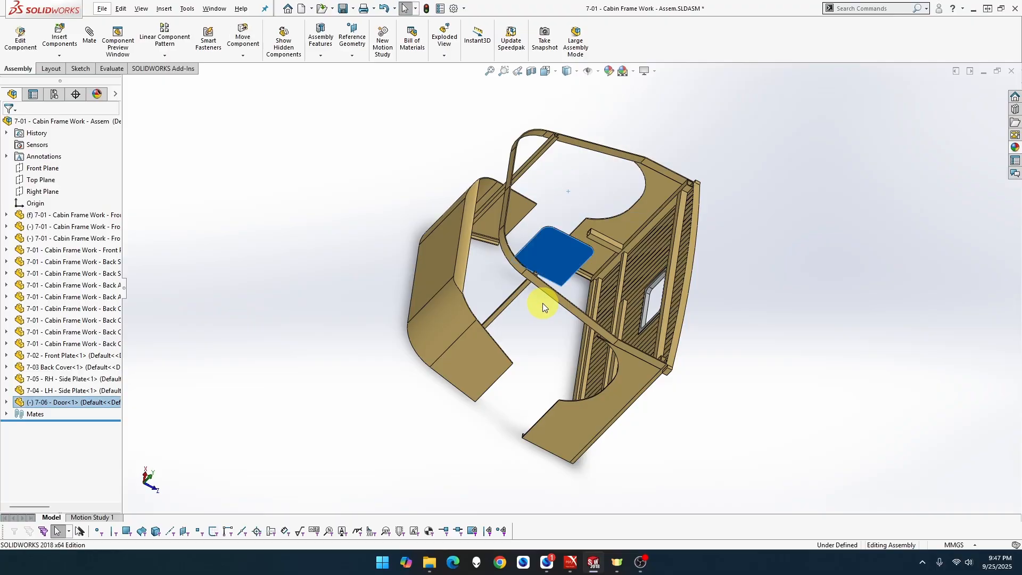
pyautogui.moveTo(550, 262); pyautogui.dragTo(564, 191)
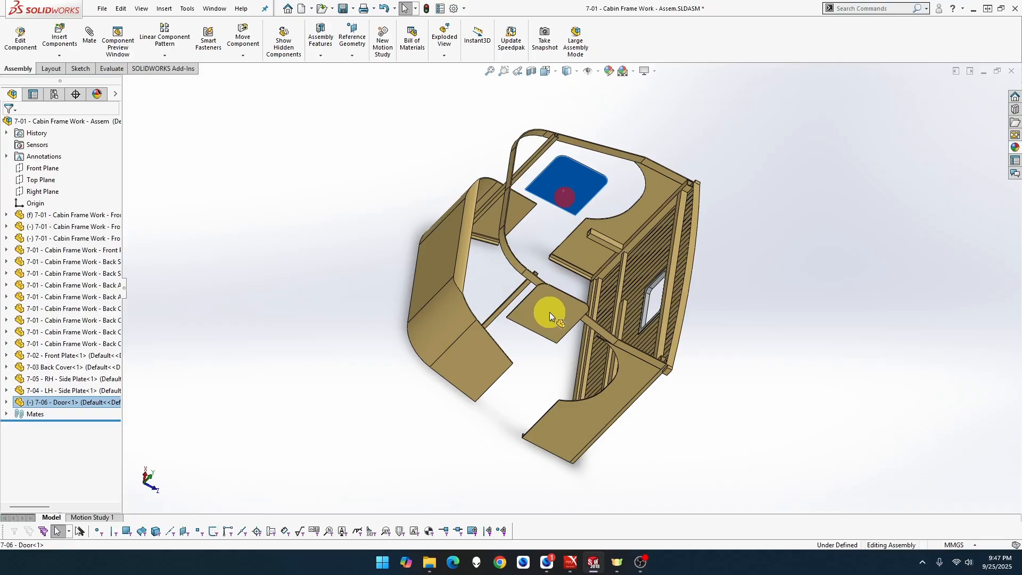
pyautogui.keyDown('ctrl'); pyautogui.moveTo(511, 401); pyautogui.dragTo(500, 462); pyautogui.keyUp('ctrl')
# Try a coincident mate between the second door's bottom face and the LH side plate's bottom face
pyautogui.scroll(-8, 543, 392)
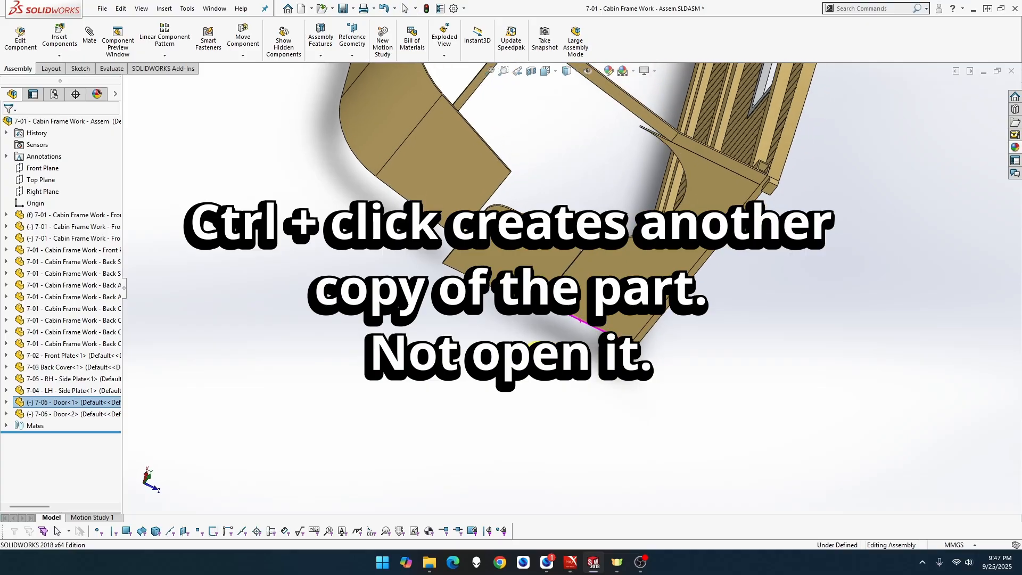
pyautogui.moveTo(548, 341); pyautogui.dragTo(613, 292, button='middle')
pyautogui.scroll(-3, 648, 331)
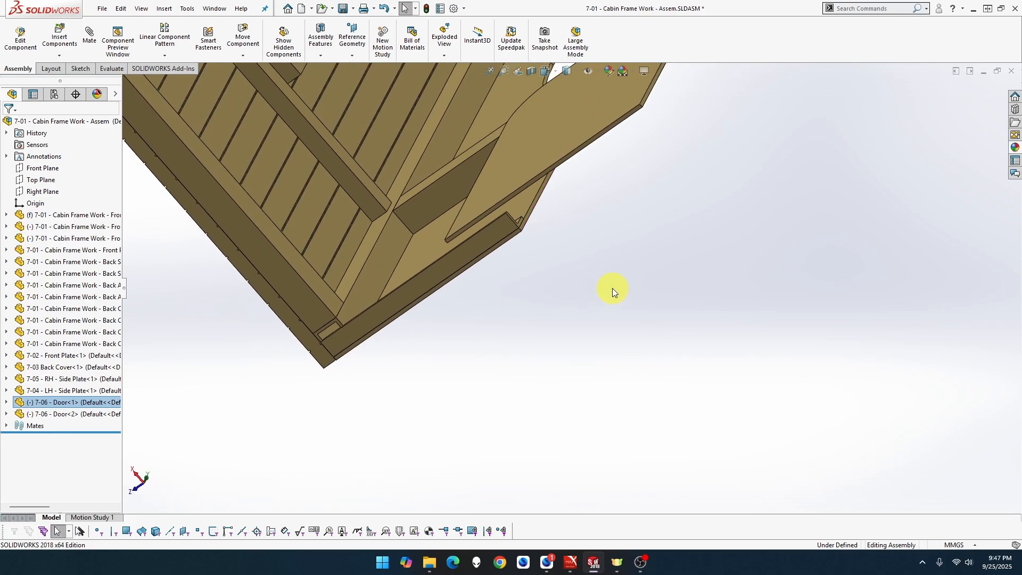
pyautogui.click(87, 41)
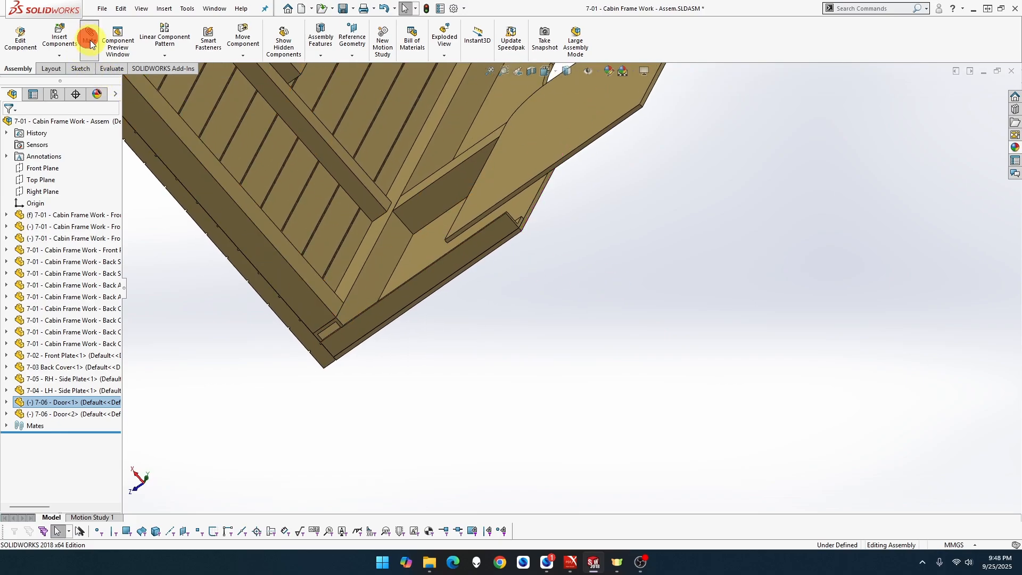
pyautogui.click(490, 209)
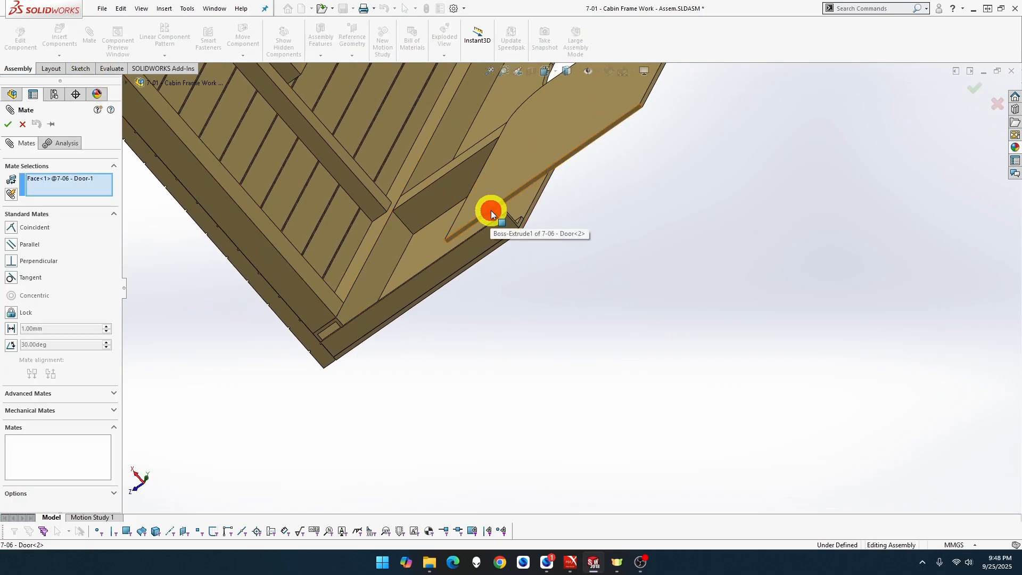
pyautogui.click(510, 237)
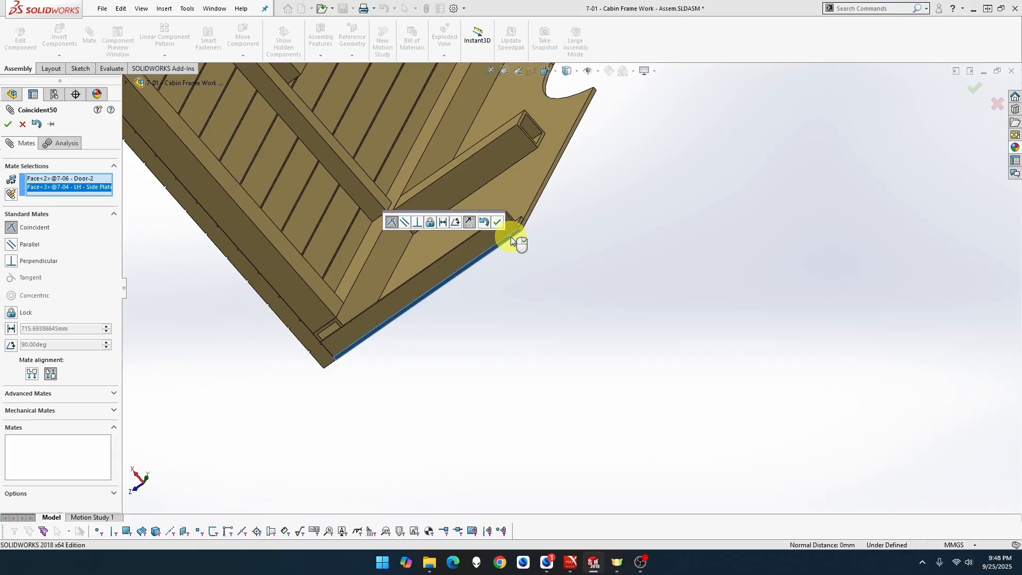
pyautogui.click(497, 222)
pyautogui.moveTo(499, 249); pyautogui.dragTo(443, 259, button='middle')
pyautogui.scroll(5, 400, 220)
pyautogui.scroll(-8, 443, 257)
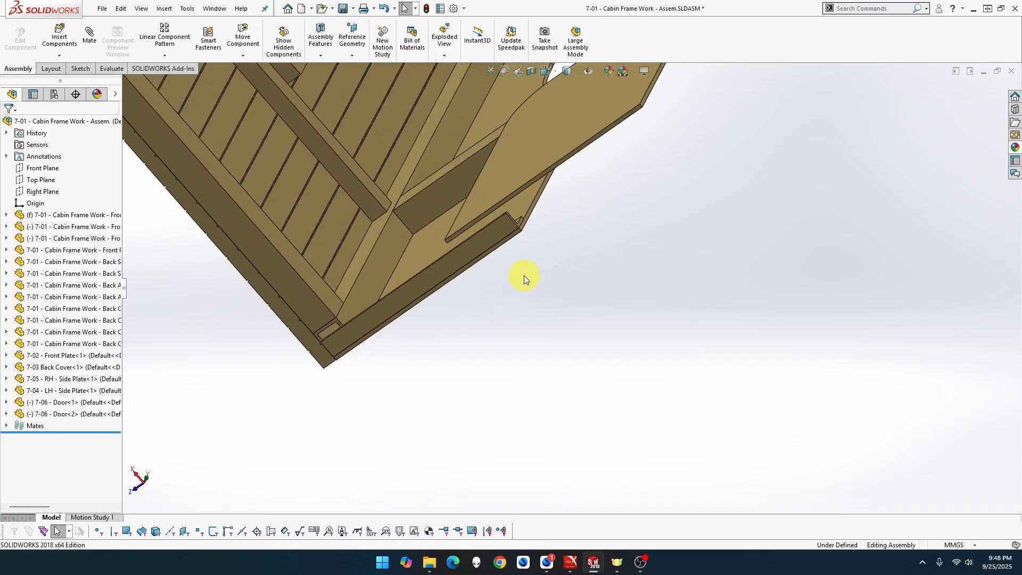
# Add a coincident mate between the LH side plate's vertical doorway edge and the adjacent side edge of the second door
pyautogui.moveTo(524, 276); pyautogui.dragTo(516, 286, button='middle')
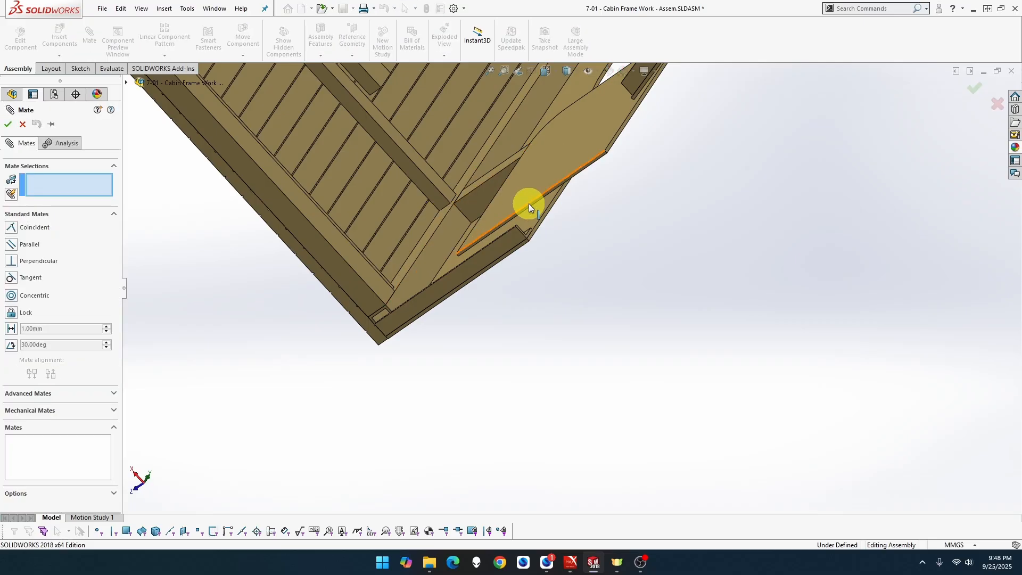
pyautogui.click(547, 213)
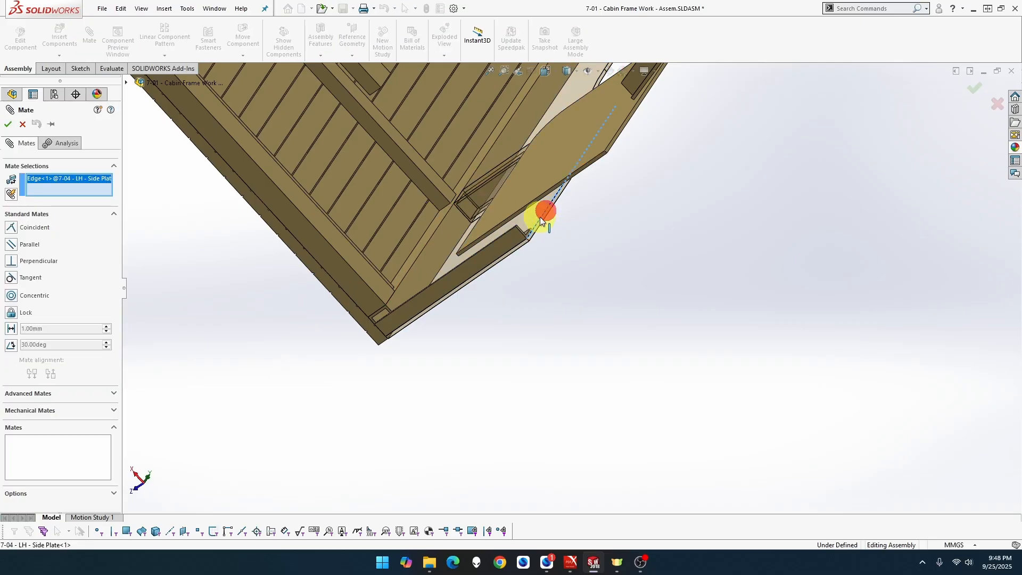
pyautogui.moveTo(544, 217); pyautogui.dragTo(600, 246, button='middle')
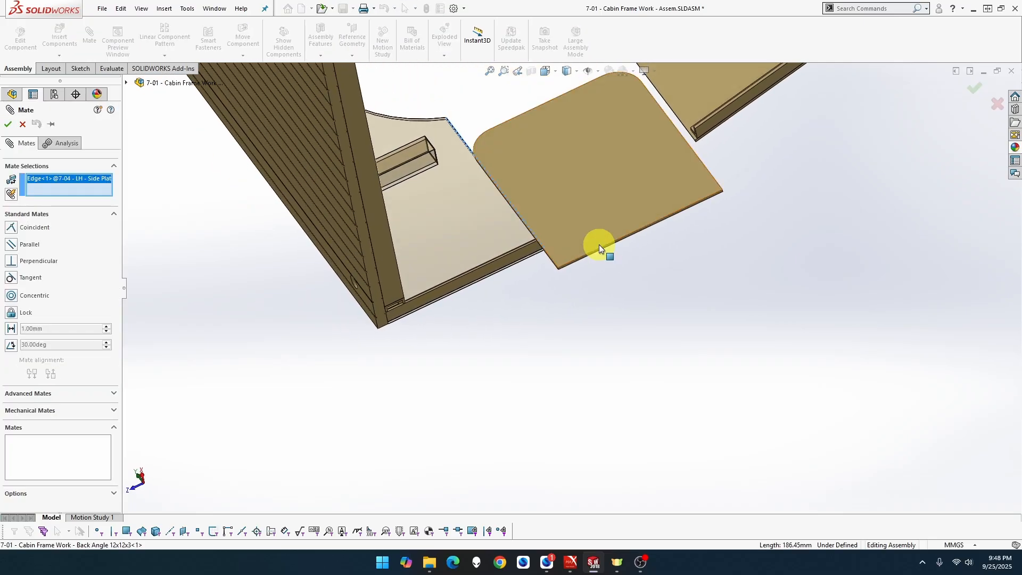
pyautogui.click(553, 260)
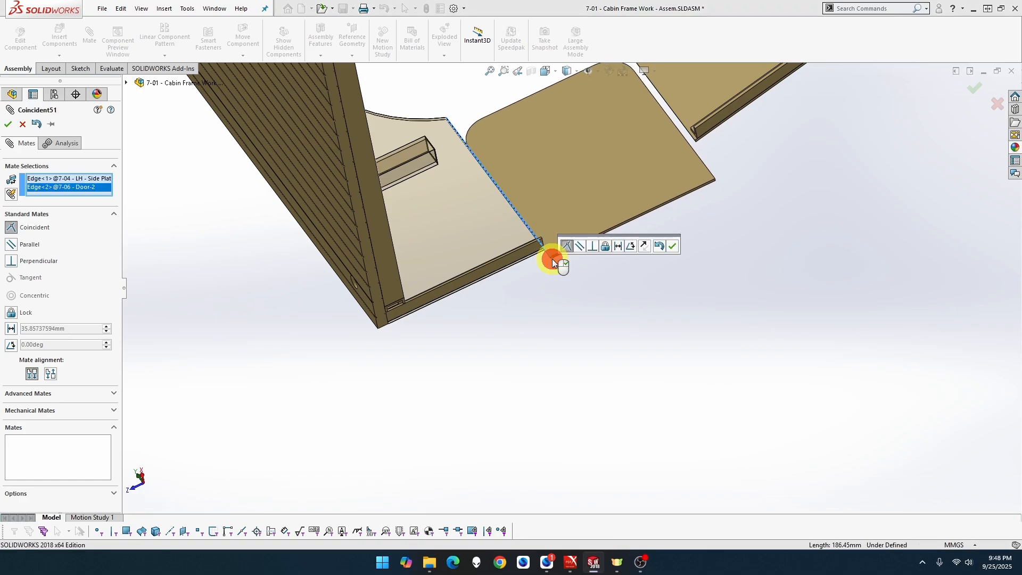
pyautogui.click(672, 249)
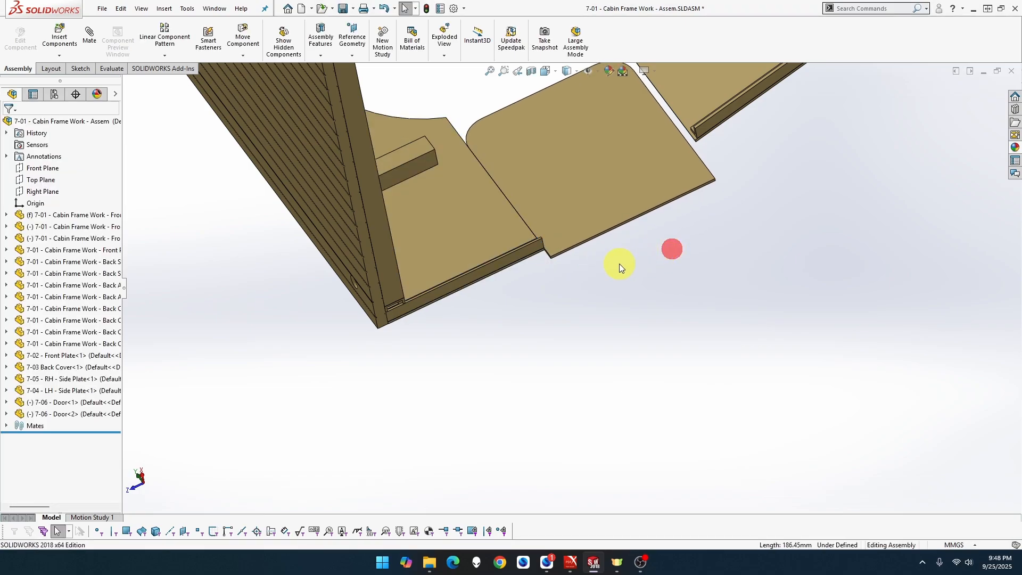
pyautogui.moveTo(619, 263); pyautogui.dragTo(584, 239, button='middle')
pyautogui.scroll(-5, 576, 237)
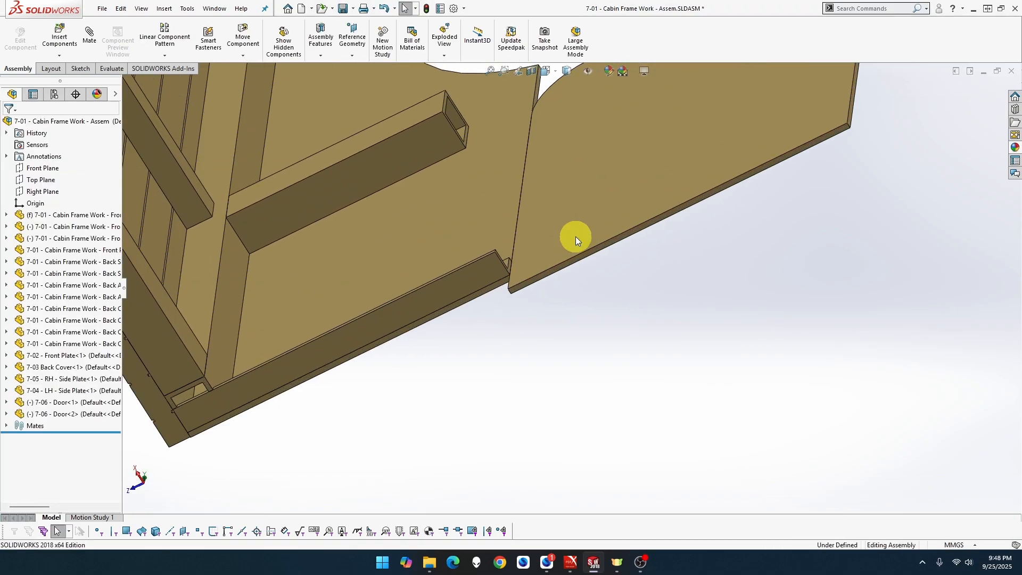
# Add a coincident mate between the LH side plate's bottom face and the second door's bottom face, and try moving the door
pyautogui.click(98, 47)
pyautogui.click(92, 39)
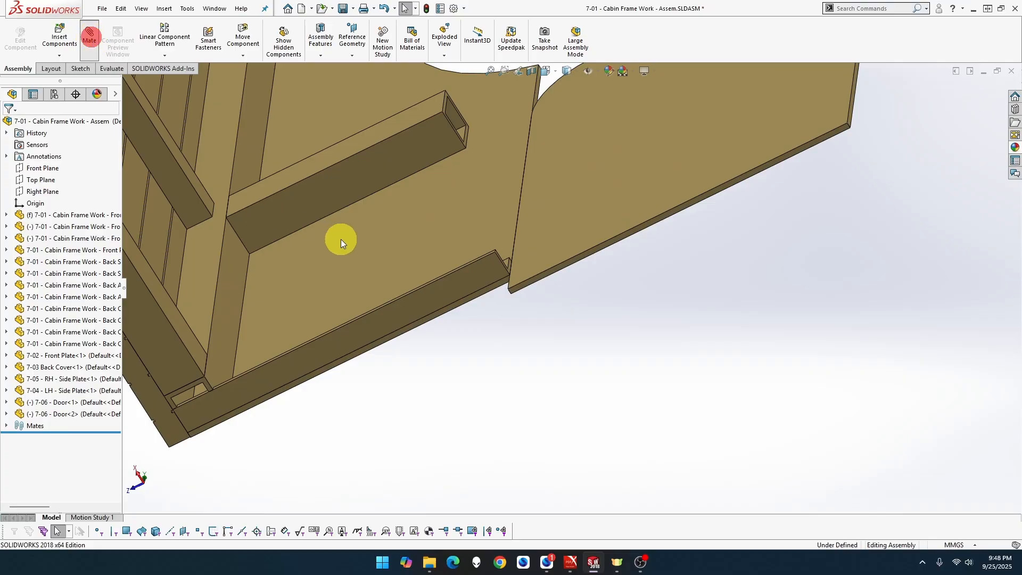
pyautogui.click(493, 288)
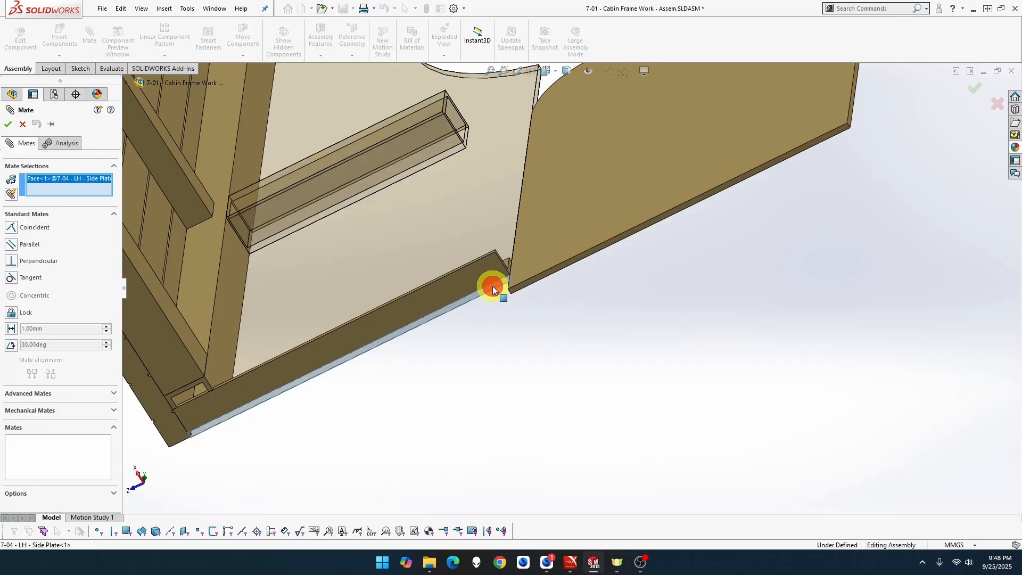
pyautogui.click(524, 284)
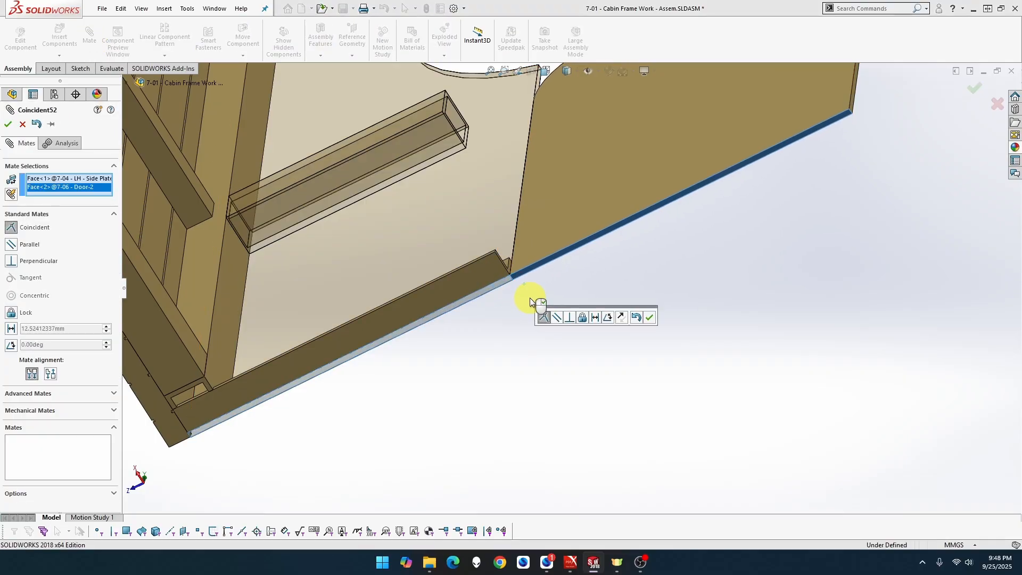
pyautogui.click(656, 318)
pyautogui.moveTo(656, 319); pyautogui.dragTo(487, 263, button='middle')
pyautogui.scroll(3, 525, 263)
pyautogui.moveTo(488, 264)
pyautogui.mouseDown()
pyautogui.moveTo(513, 251)
pyautogui.moveTo(496, 267)
pyautogui.moveTo(515, 260)
pyautogui.moveTo(503, 263)
pyautogui.mouseUp()
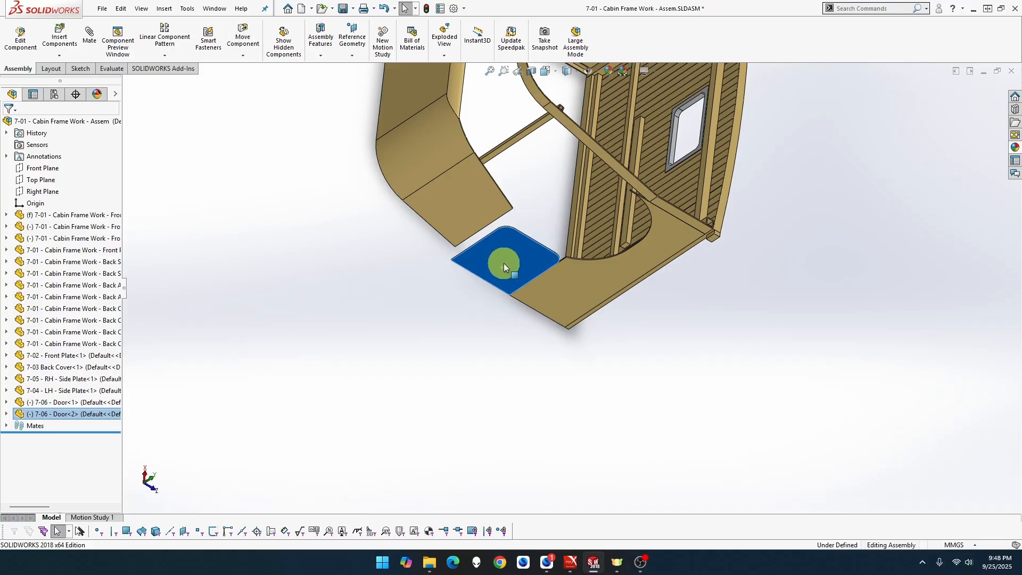
pyautogui.click(379, 247)
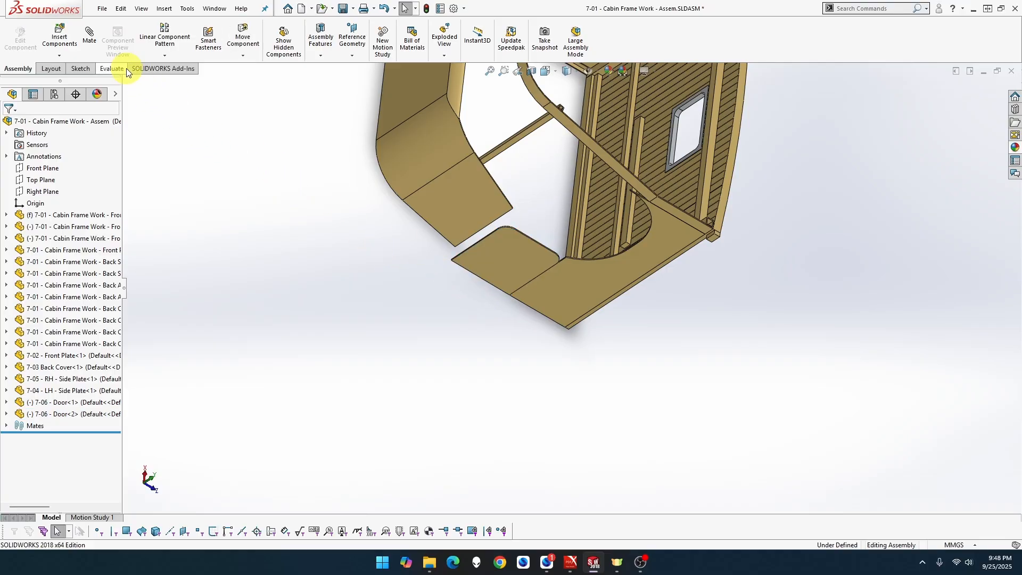
# Add a parallel mate between the side face of the cabin frame's front tube and the second door's edge
pyautogui.click(95, 33)
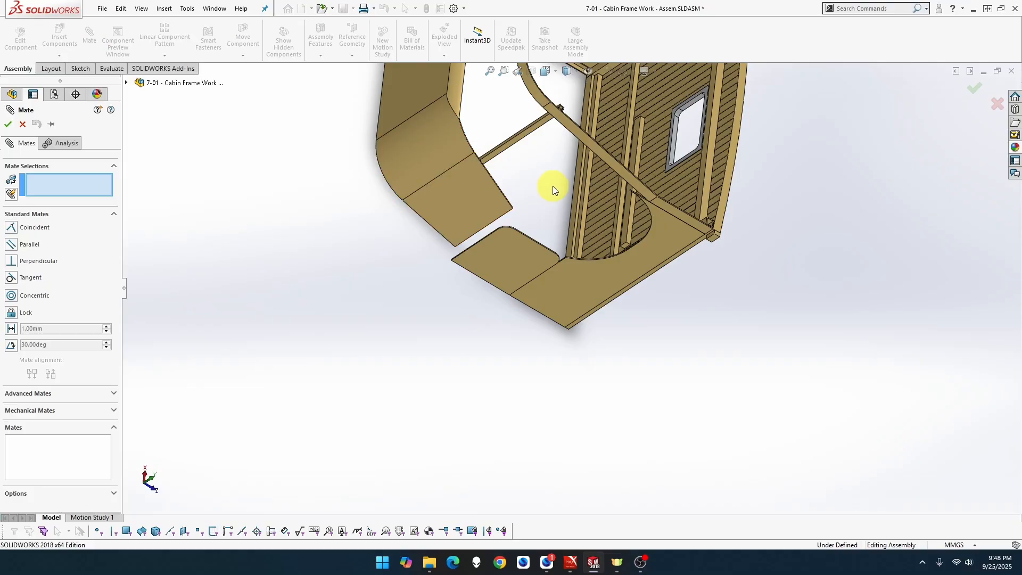
pyautogui.scroll(-2, 553, 187)
pyautogui.click(640, 163)
pyautogui.moveTo(611, 185)
pyautogui.mouseDown(button='middle')
pyautogui.moveTo(518, 261)
pyautogui.moveTo(516, 283)
pyautogui.mouseUp(button='middle')
pyautogui.click(376, 326)
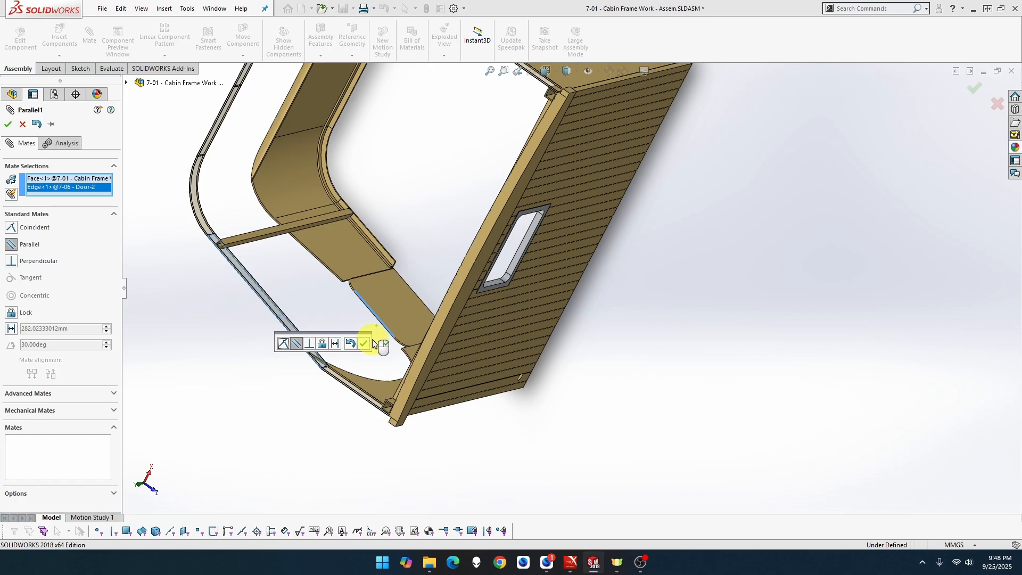
pyautogui.click(364, 347)
# Add a coincident mate between the RH side plate's vertical doorway edge and the adjacent side edge of the first door
pyautogui.moveTo(347, 399); pyautogui.dragTo(365, 329, button='middle')
pyautogui.scroll(-3, 366, 328)
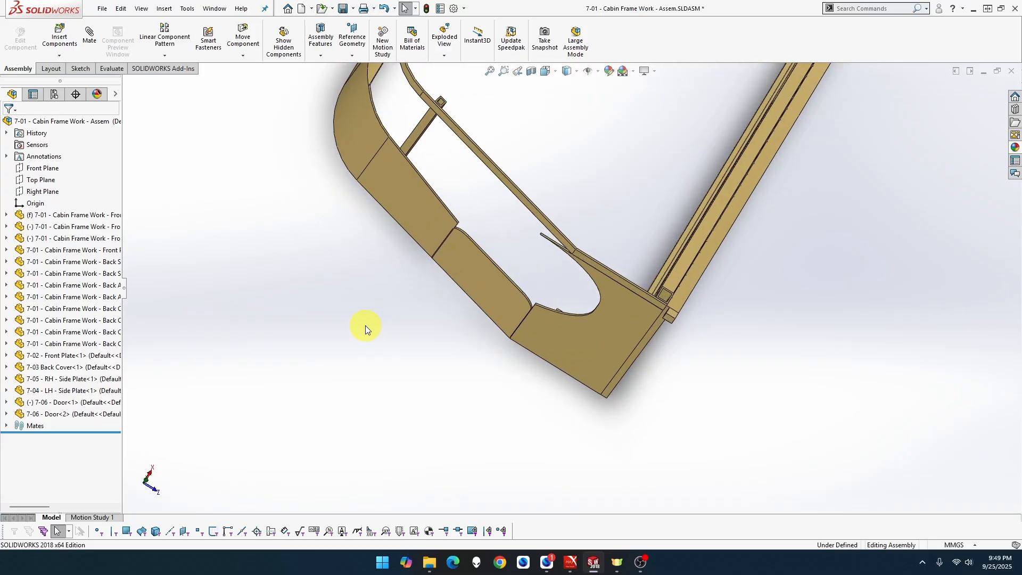
pyautogui.scroll(-3, 452, 281)
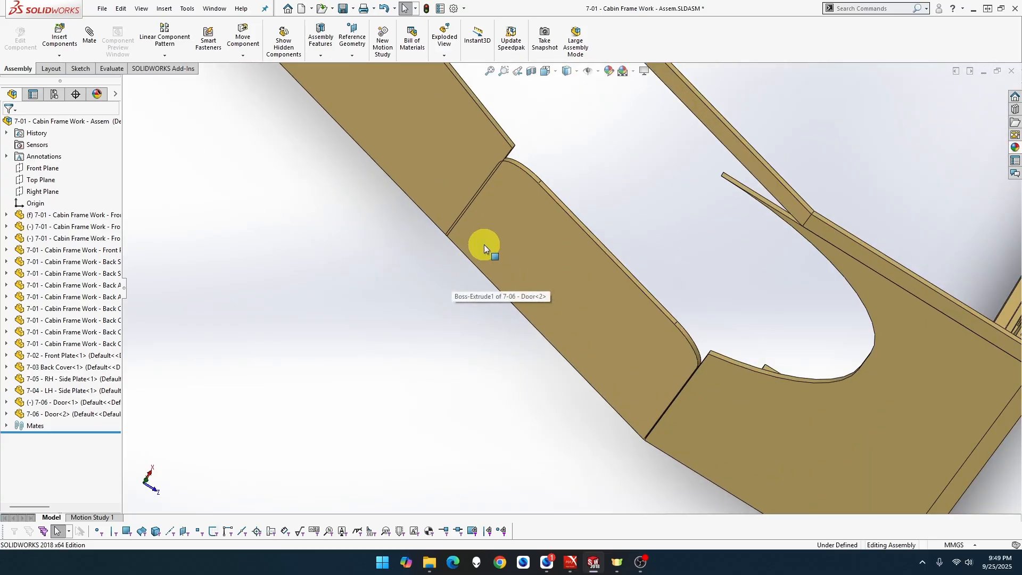
pyautogui.moveTo(451, 228); pyautogui.dragTo(445, 494, button='middle')
pyautogui.scroll(2, 456, 206)
pyautogui.scroll(-5, 482, 420)
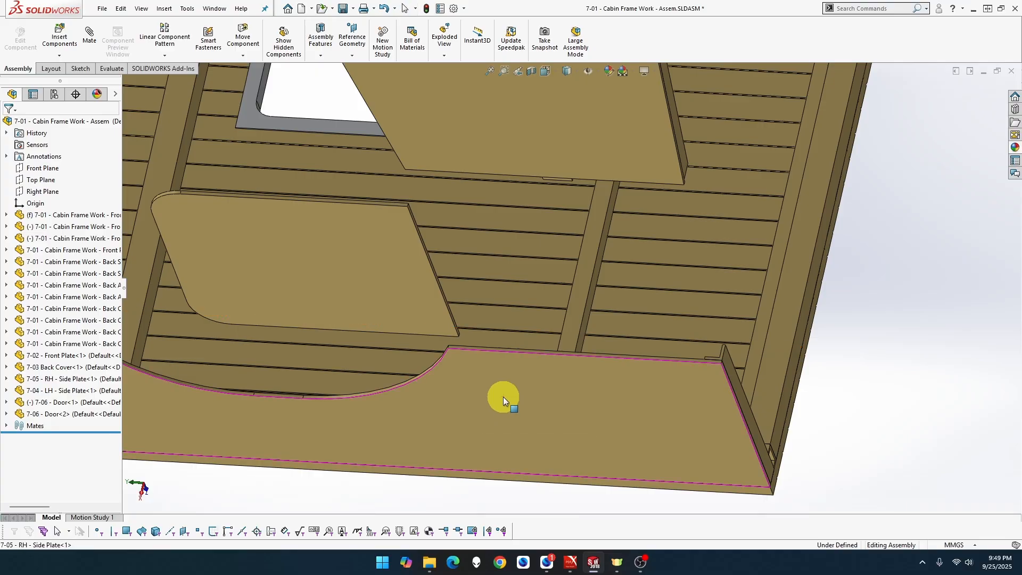
pyautogui.moveTo(503, 398); pyautogui.dragTo(506, 423, button='middle')
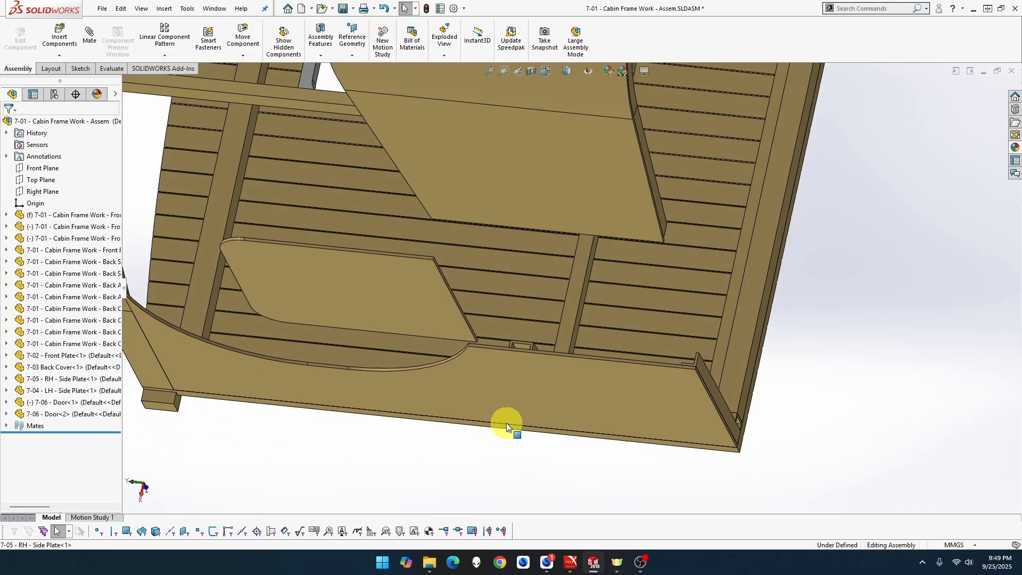
pyautogui.click(92, 36)
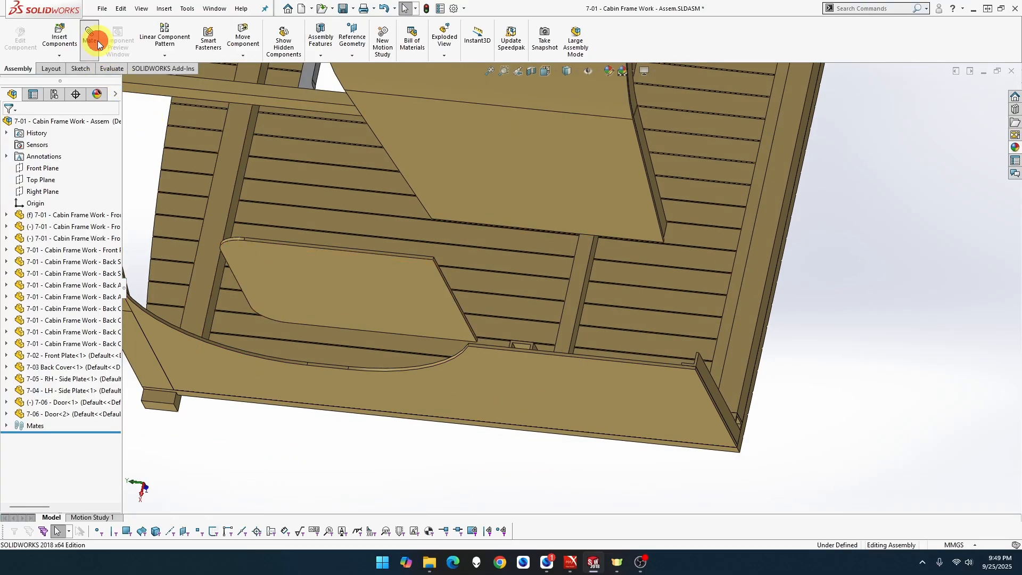
pyautogui.click(496, 346)
pyautogui.moveTo(484, 356); pyautogui.dragTo(387, 456, button='middle')
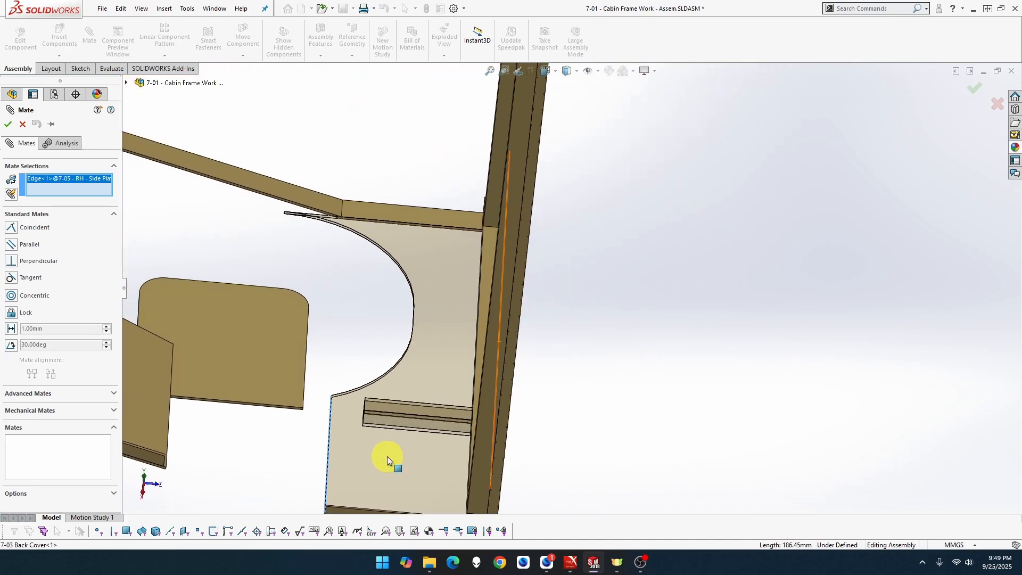
pyautogui.click(306, 378)
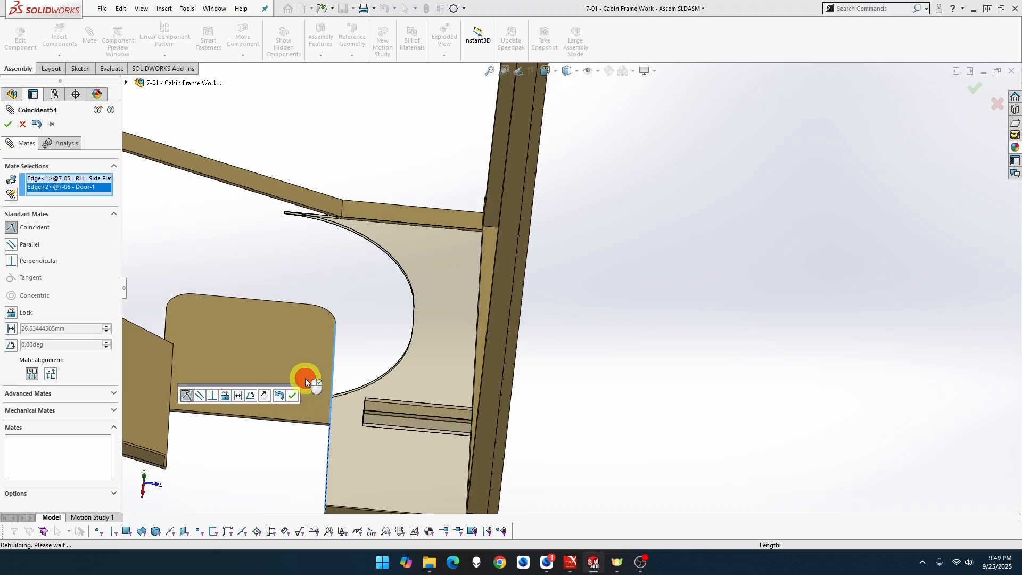
pyautogui.click(292, 395)
pyautogui.scroll(3, 319, 431)
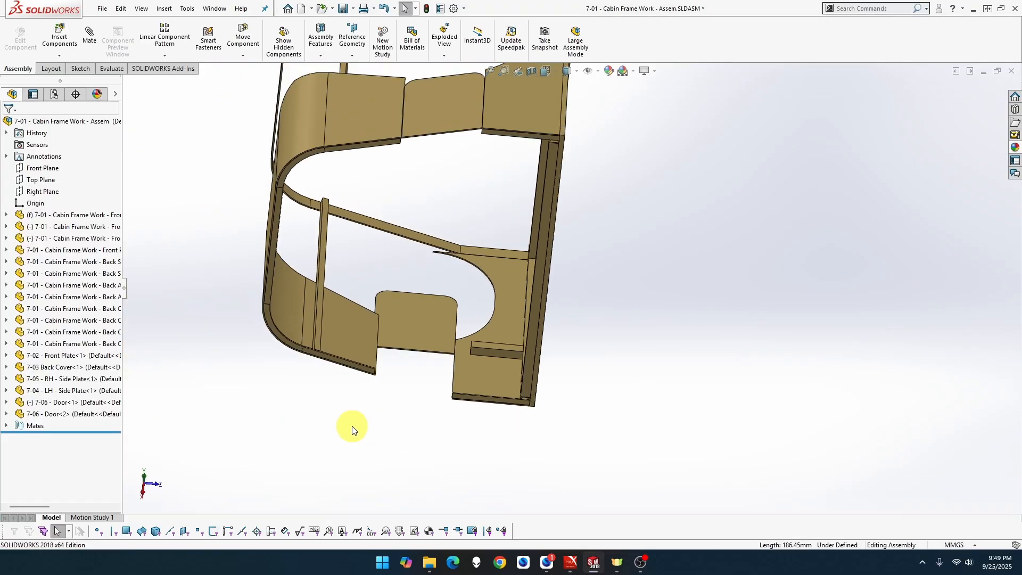
pyautogui.scroll(-5, 464, 376)
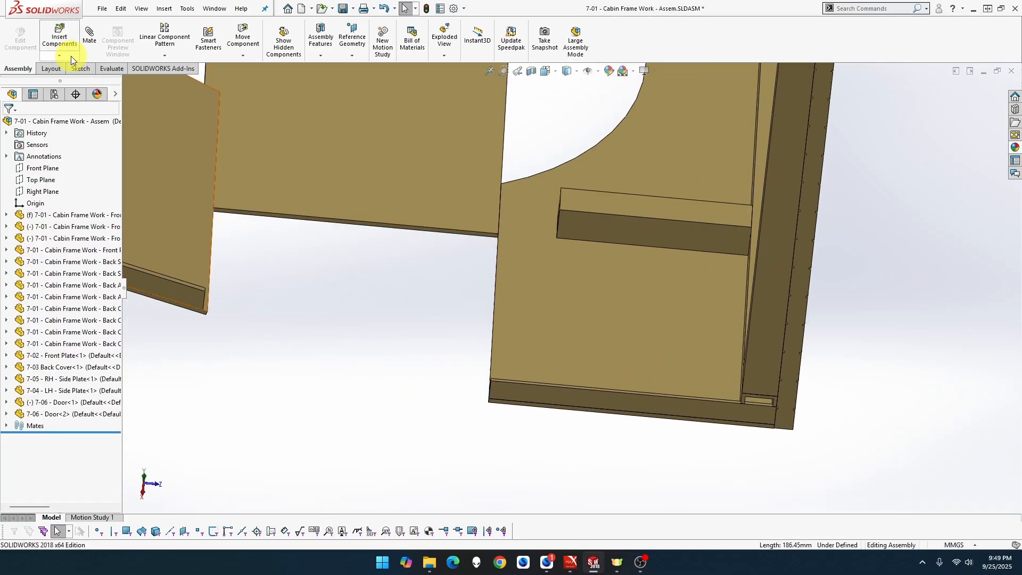
pyautogui.click(90, 37)
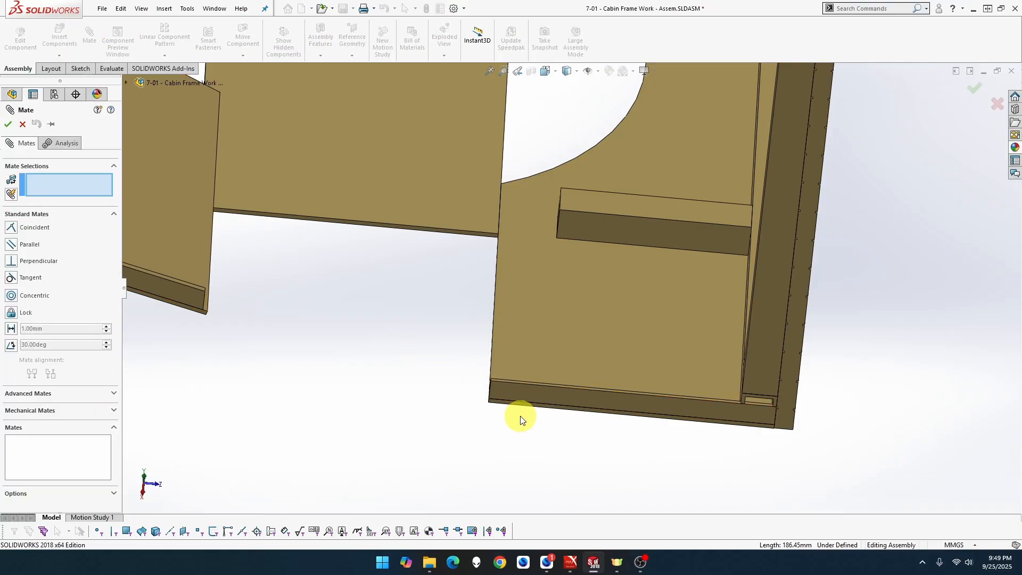
pyautogui.scroll(-3, 528, 384)
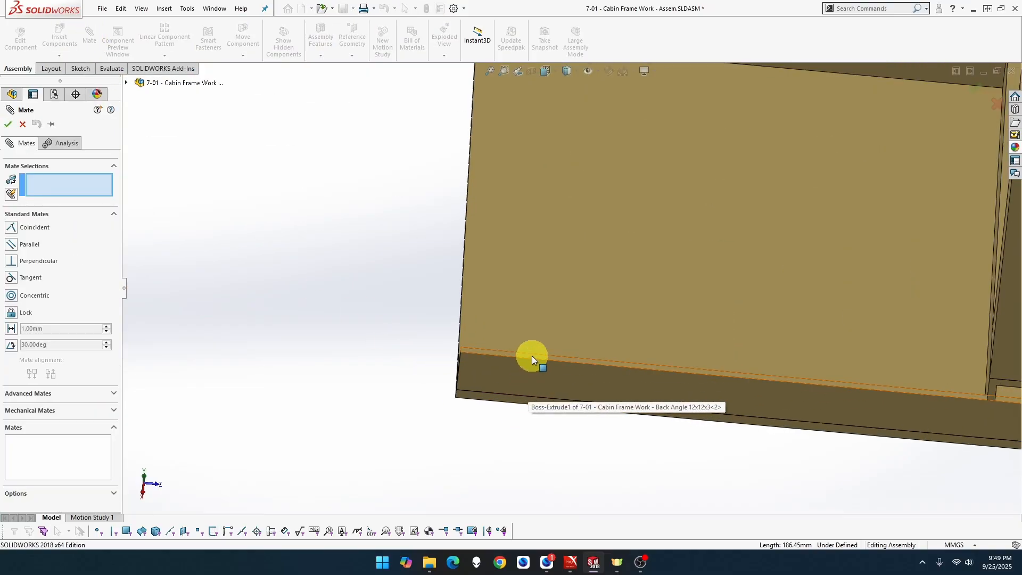
pyautogui.click(532, 355)
pyautogui.scroll(4, 526, 301)
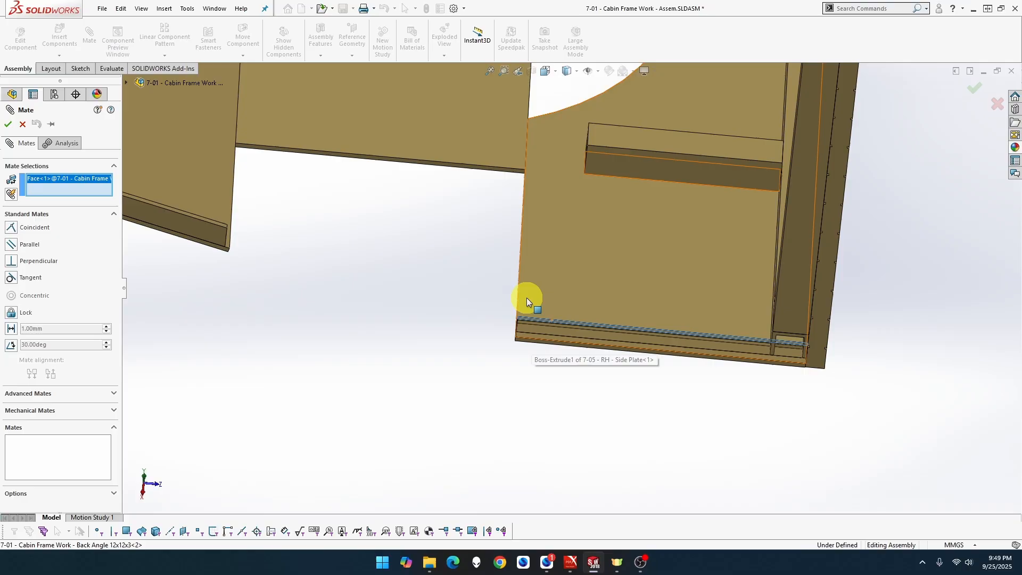
pyautogui.scroll(-3, 498, 170)
pyautogui.click(499, 199)
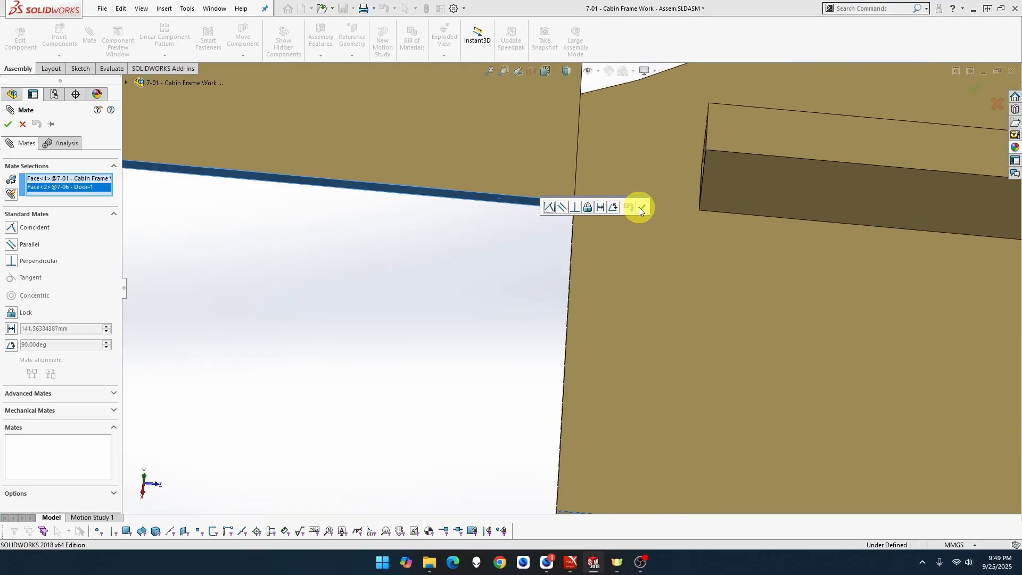
pyautogui.click(640, 208)
pyautogui.scroll(3, 554, 271)
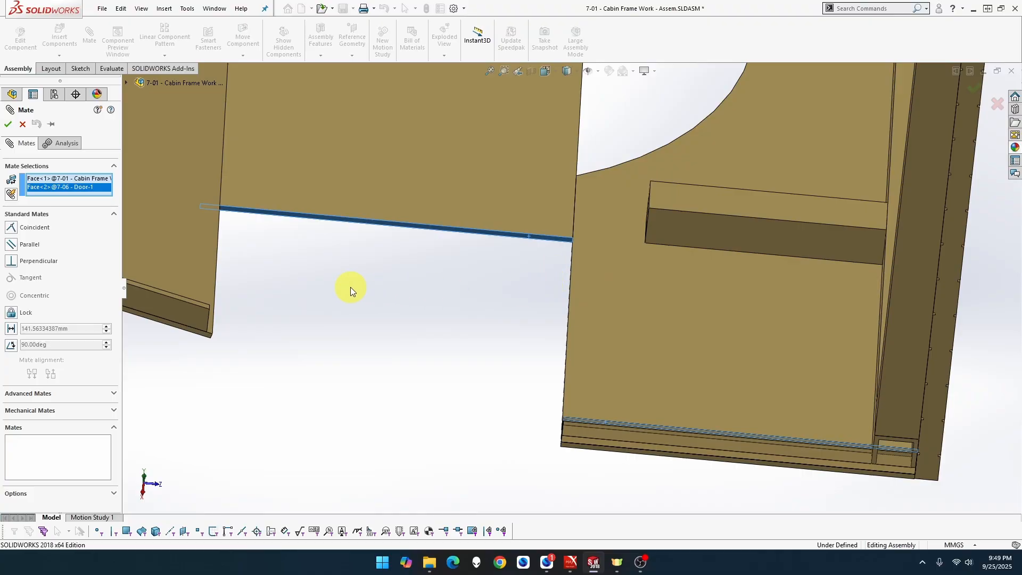
pyautogui.click(7, 125)
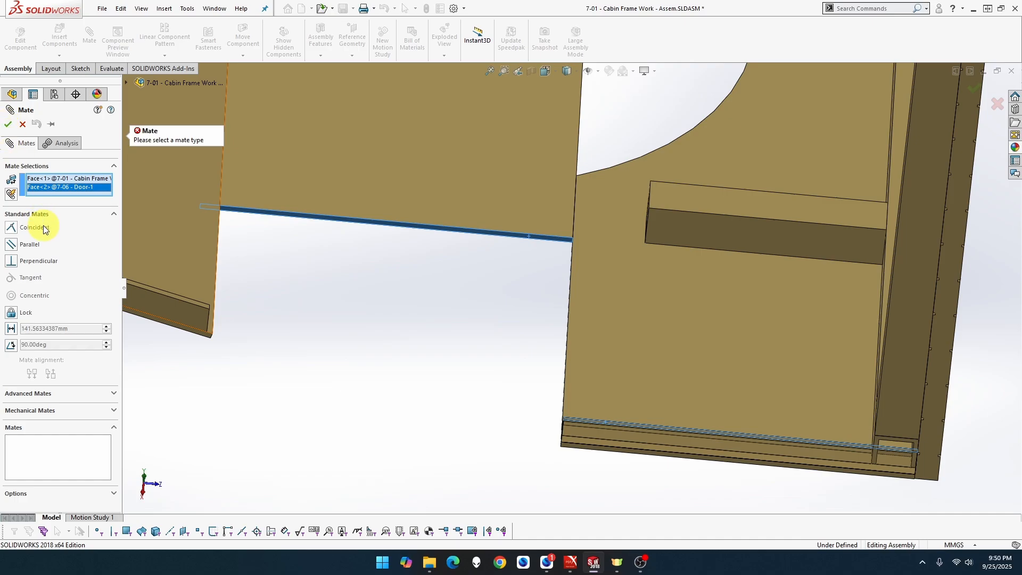
pyautogui.click(22, 124)
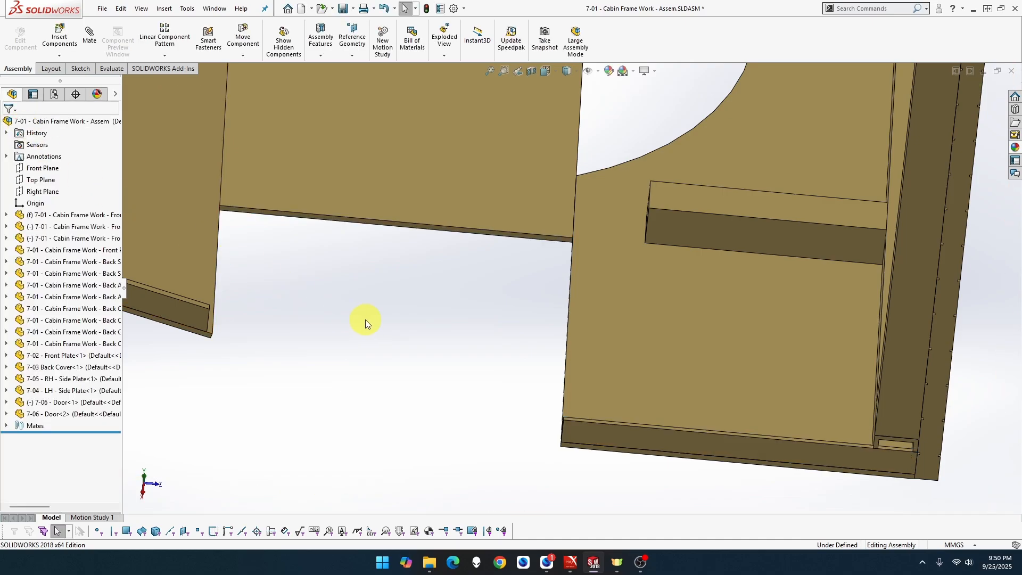
# Add a coincident mate between the RH side plate's bottom face and the first door's bottom face
pyautogui.scroll(-6, 626, 424)
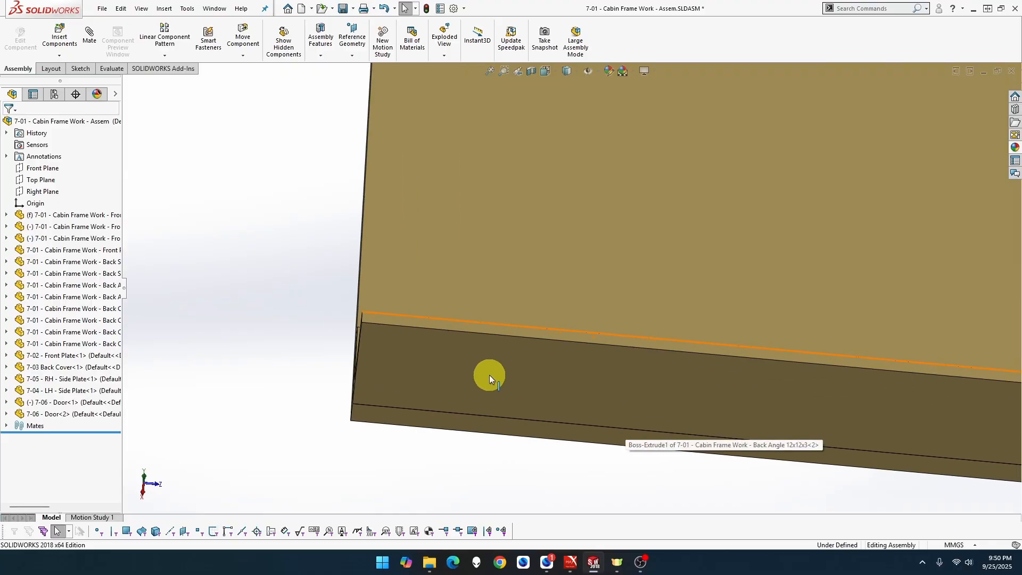
pyautogui.moveTo(270, 268); pyautogui.dragTo(374, 320, button='middle')
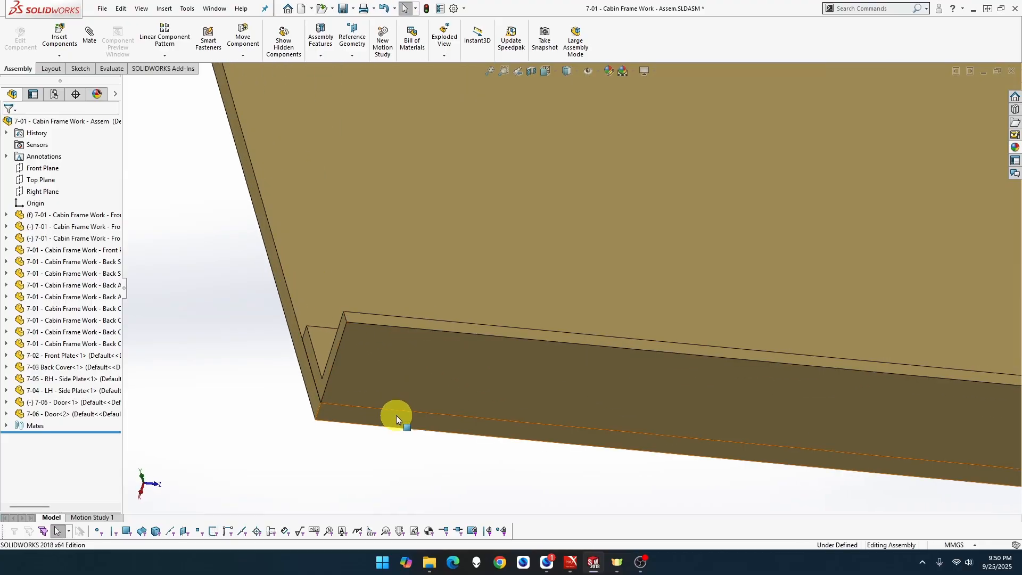
pyautogui.click(91, 36)
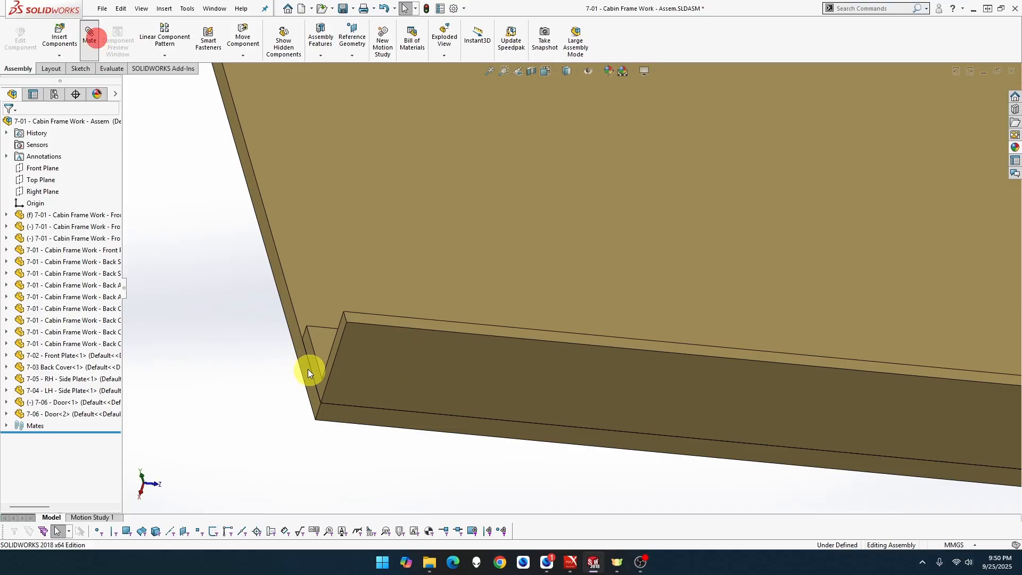
pyautogui.click(352, 415)
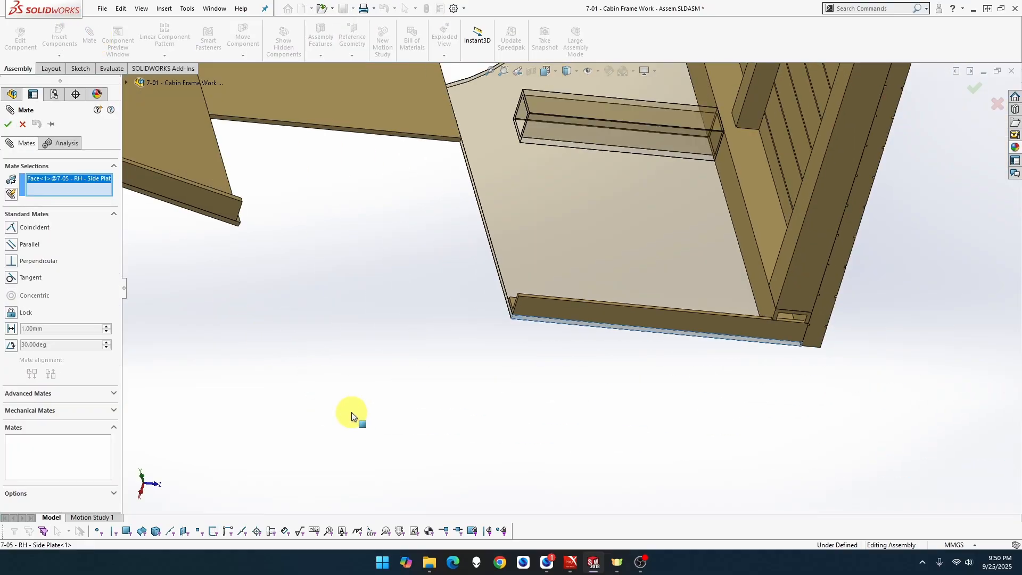
pyautogui.scroll(3, 375, 228)
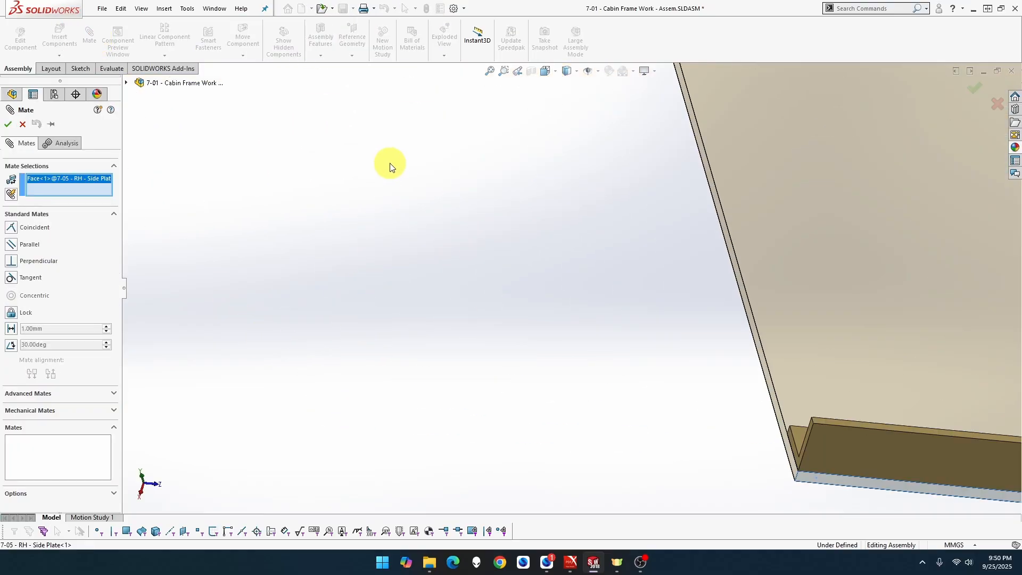
pyautogui.scroll(-3, 446, 168)
pyautogui.scroll(5, 459, 165)
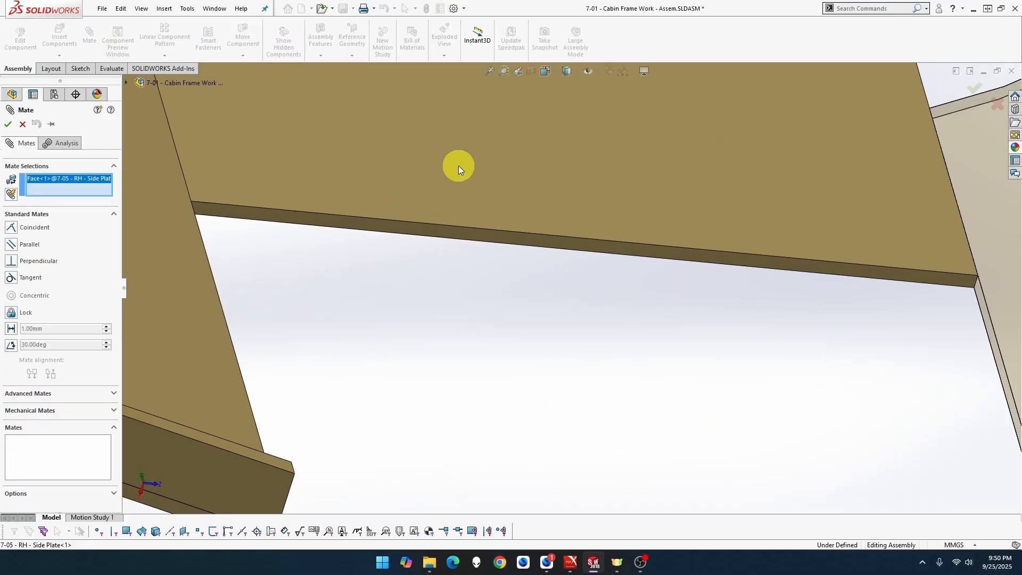
pyautogui.click(484, 234)
pyautogui.click(471, 221)
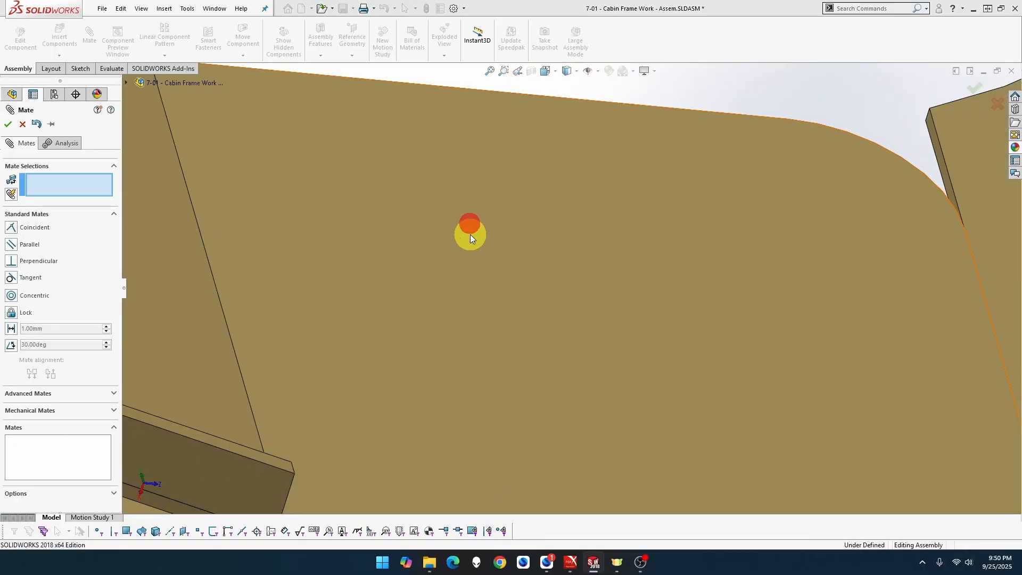
pyautogui.press('Escape')
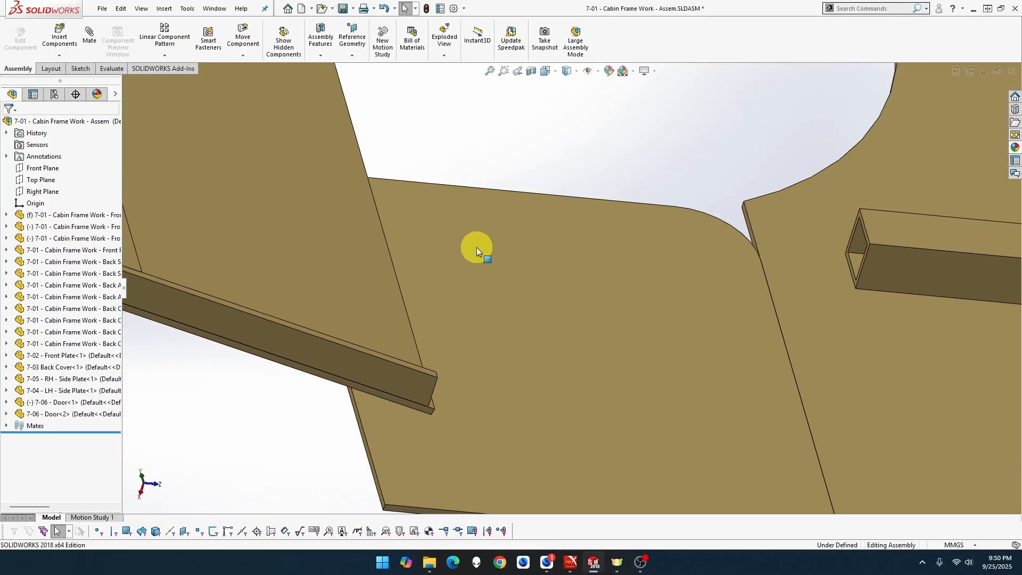
# Add a coincident mate between the side face of the cabin frame's front tube and the first door's face
pyautogui.click(478, 247)
pyautogui.moveTo(477, 247); pyautogui.dragTo(583, 243, button='middle')
pyautogui.scroll(6, 583, 241)
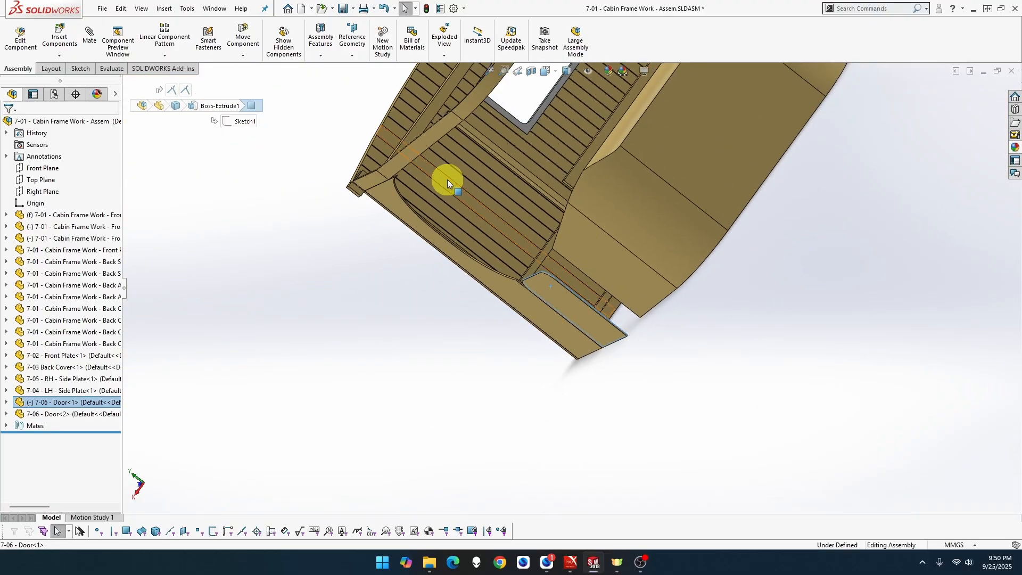
pyautogui.scroll(1, 426, 148)
pyautogui.click(421, 147)
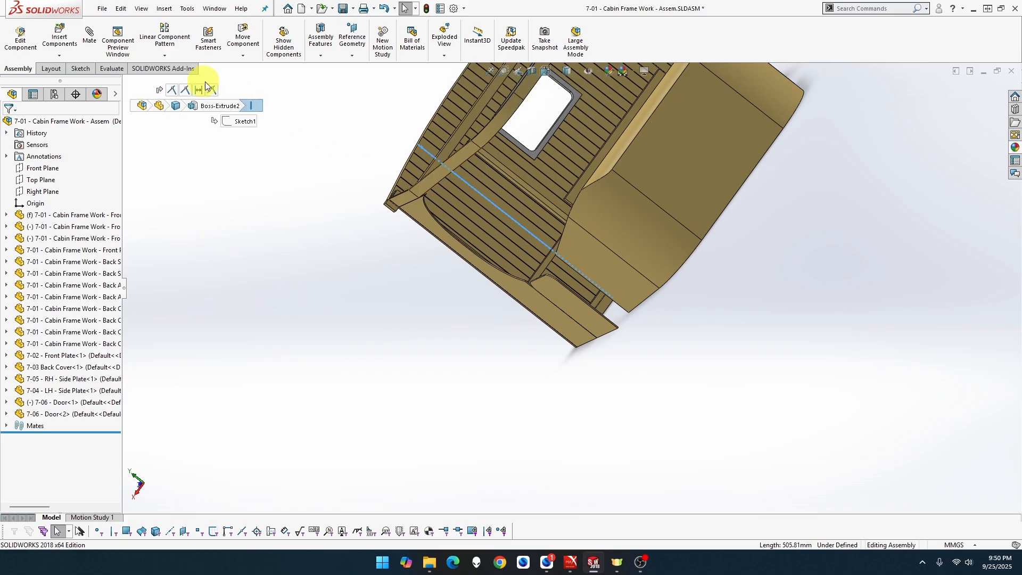
pyautogui.click(275, 159)
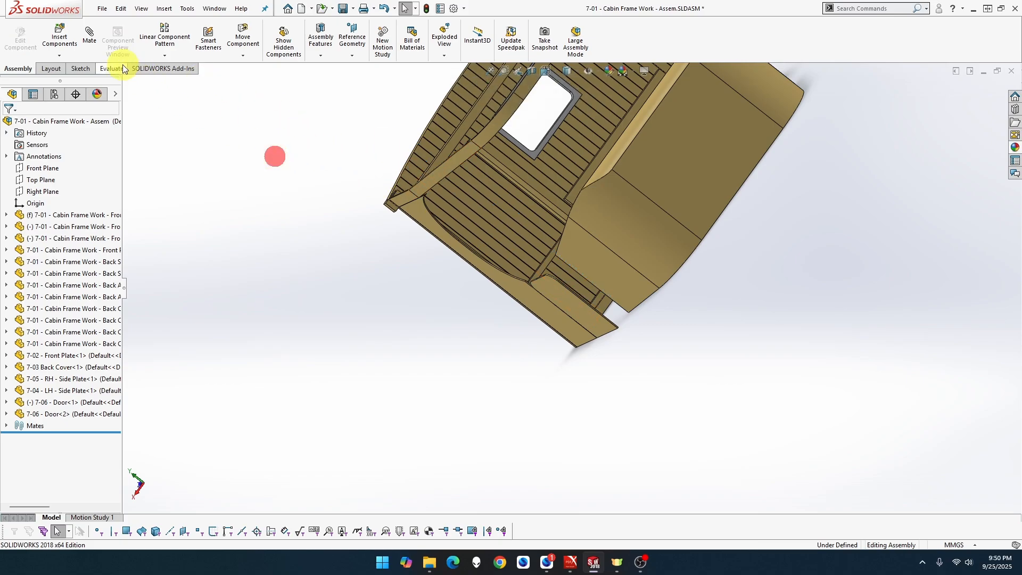
pyautogui.click(91, 34)
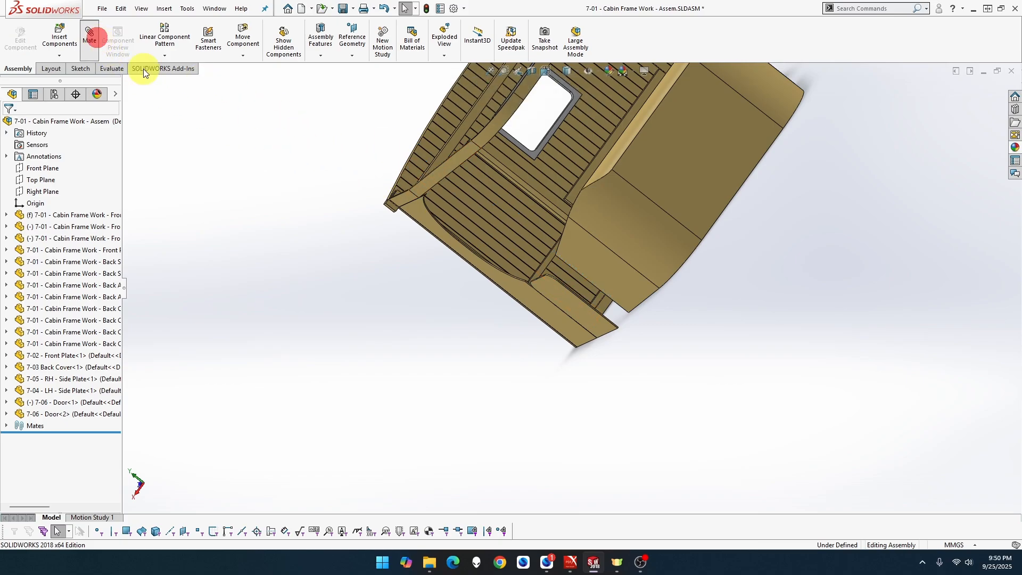
pyautogui.click(449, 169)
pyautogui.moveTo(427, 235); pyautogui.dragTo(376, 262, button='middle')
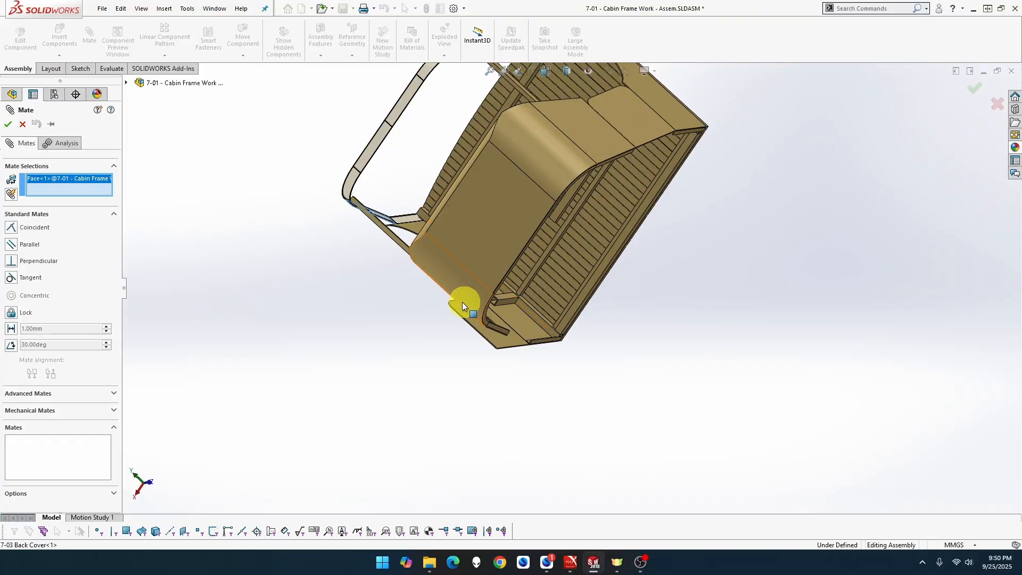
pyautogui.click(499, 340)
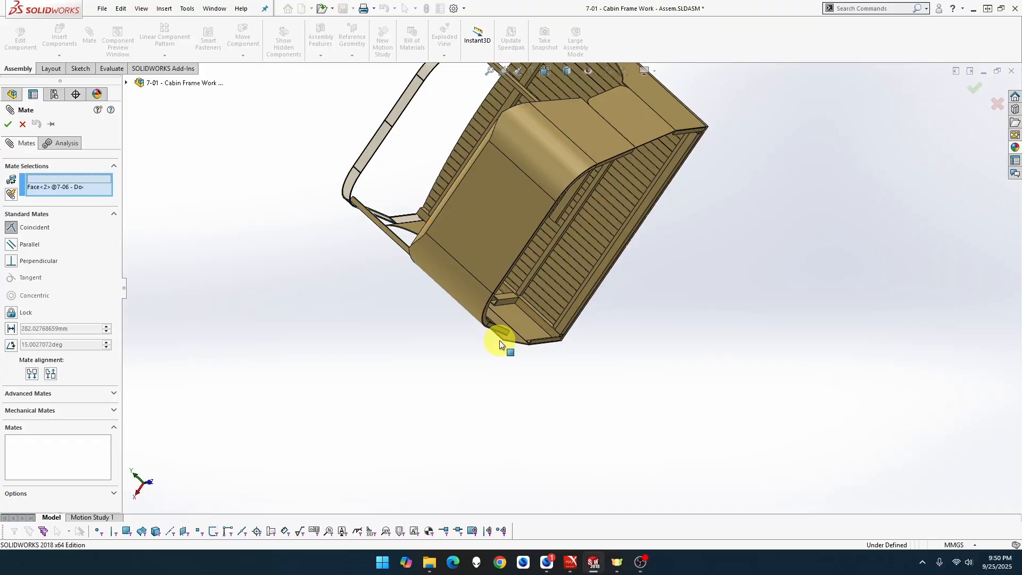
pyautogui.click(485, 362)
# Inspect the whole cabin assembly with both doors in an overall view
pyautogui.moveTo(473, 362); pyautogui.dragTo(570, 318, button='middle')
pyautogui.scroll(2, 569, 341)
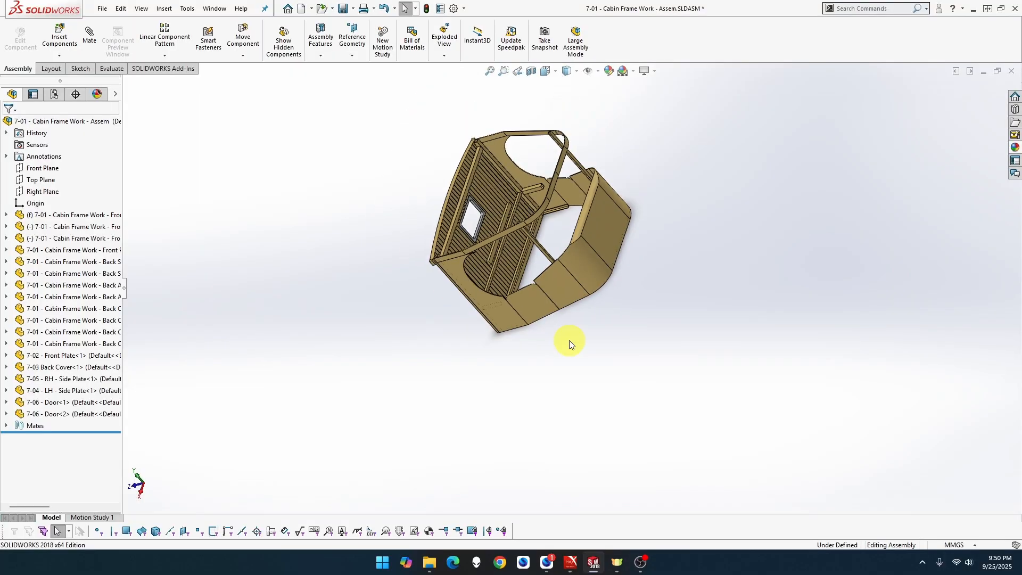
pyautogui.moveTo(570, 340); pyautogui.dragTo(539, 245, button='middle')
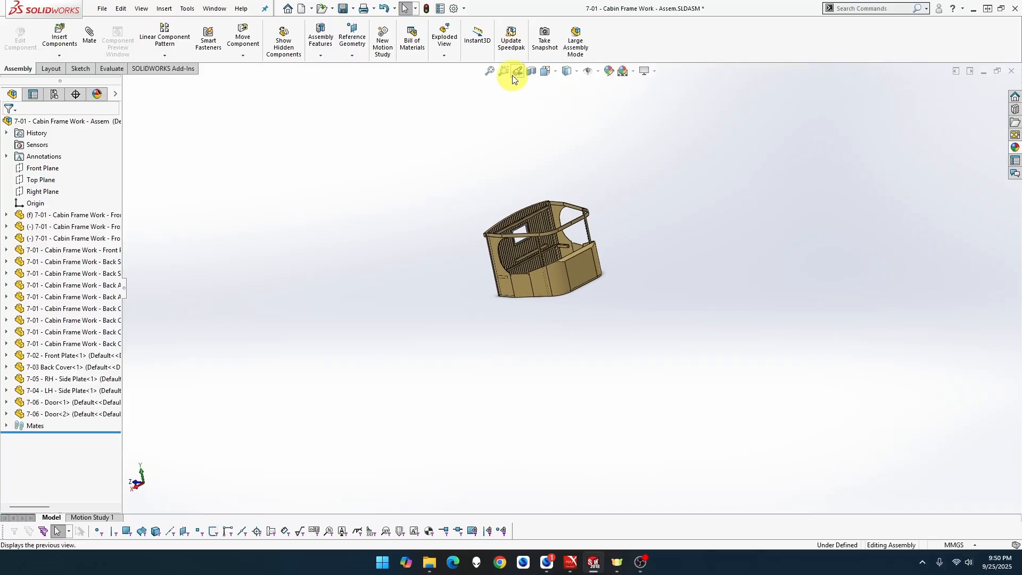
pyautogui.click(497, 75)
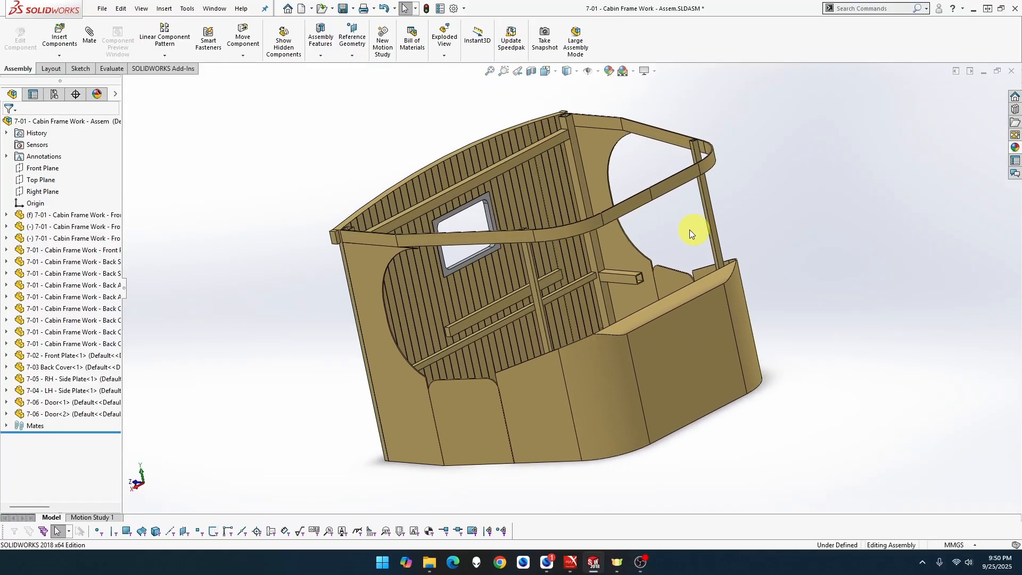